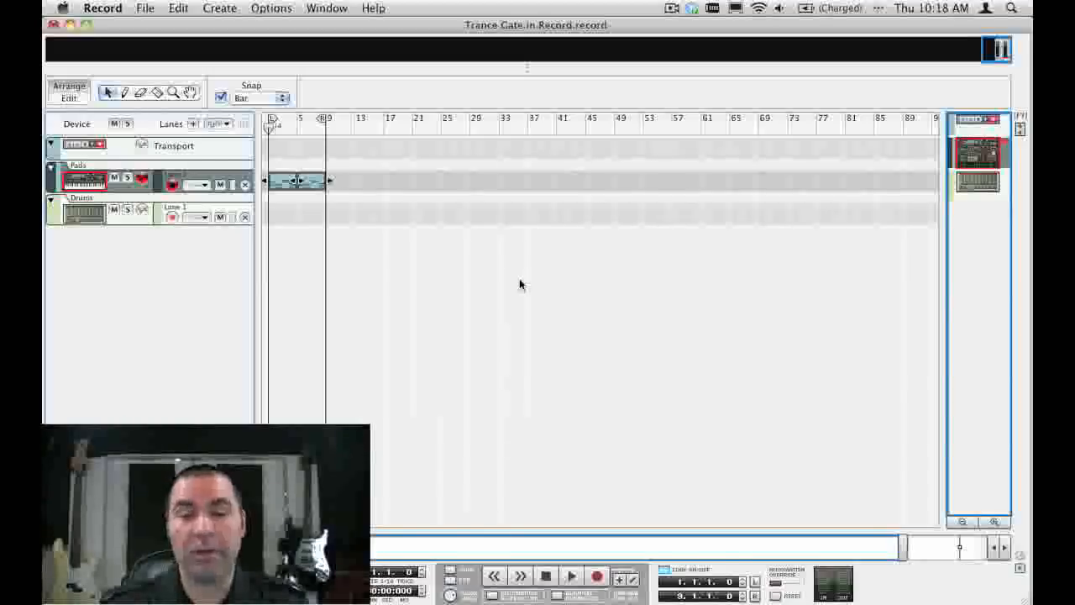
Step: Play the pads and drums loop and display the mixer's channel dynamics sections
click(570, 577)
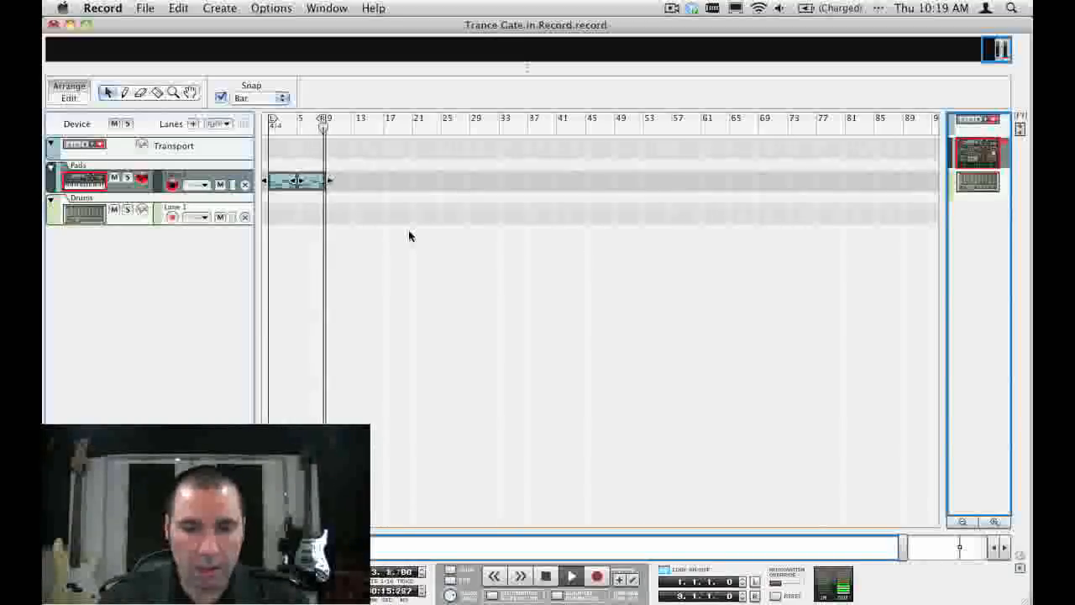
key(F5)
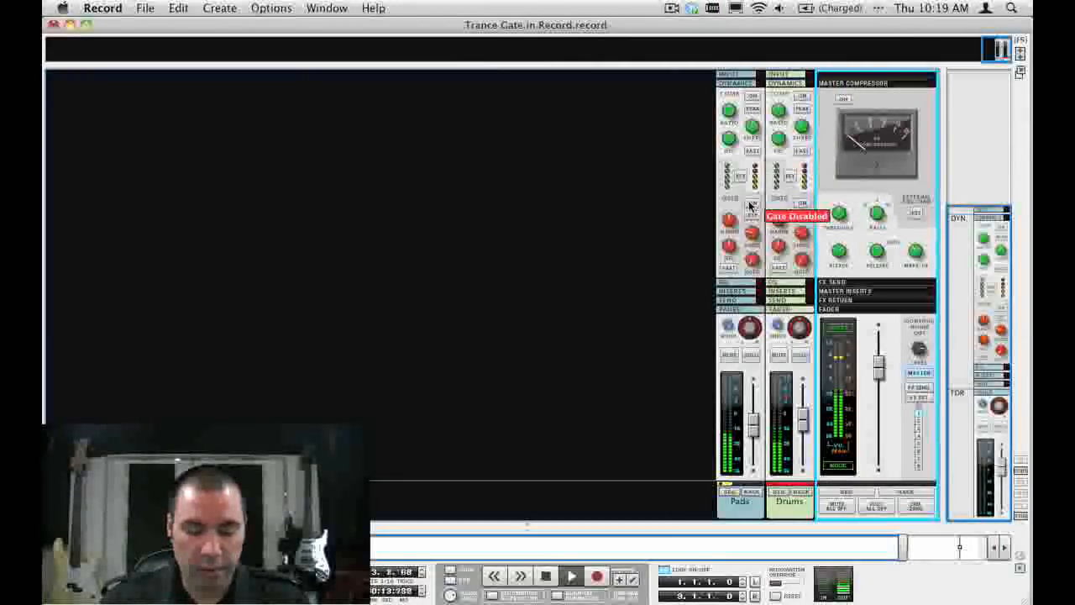
Step: Show the back of the rack, expand the Drums and Pads mix channels, and reveal the Drums channel's insert FX section
key(F6)
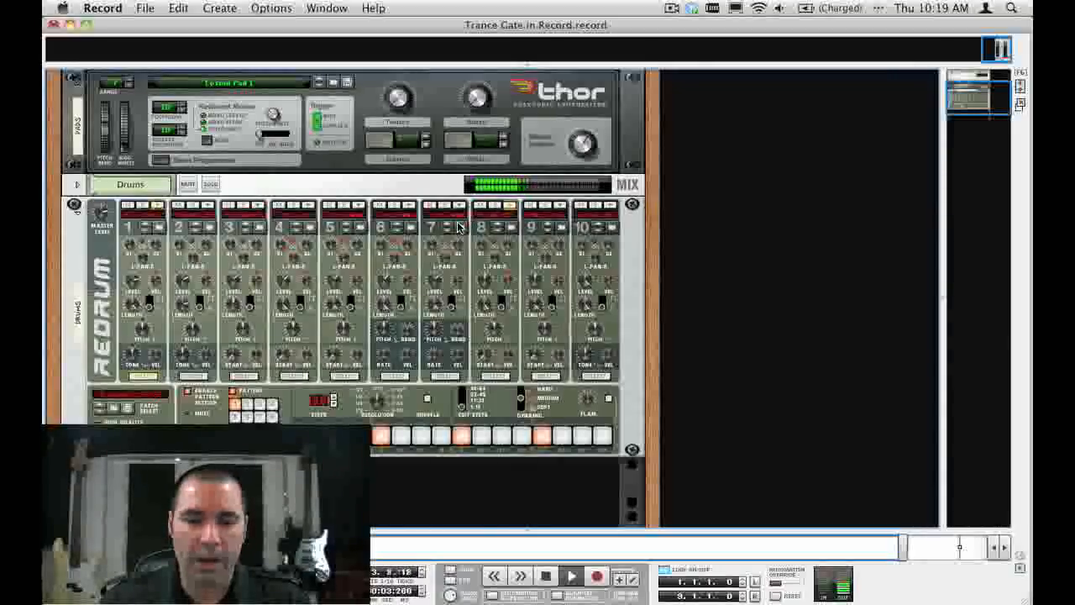
key(Tab)
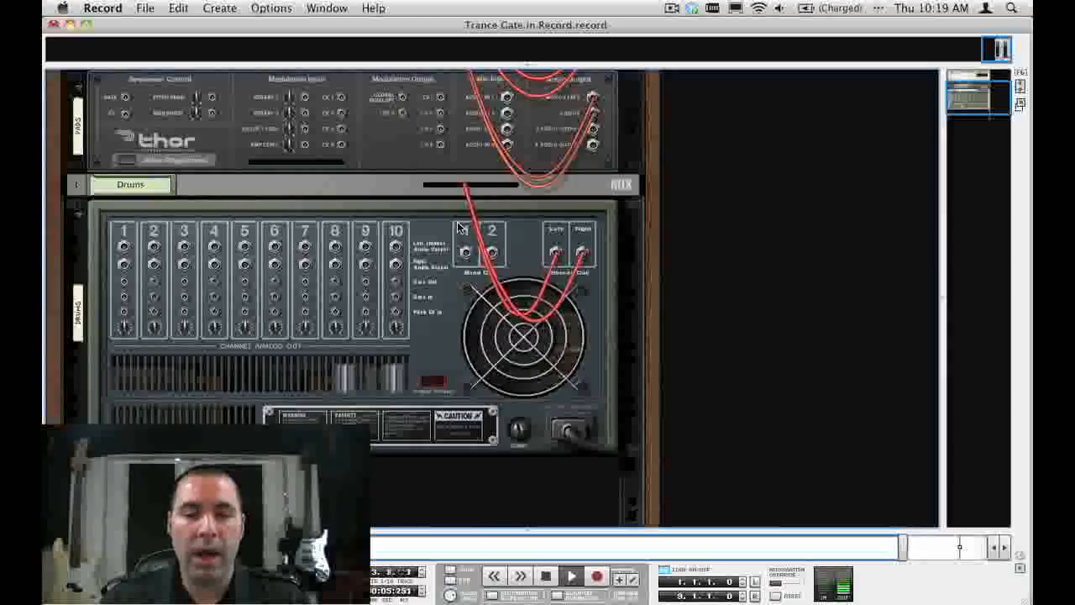
click(74, 189)
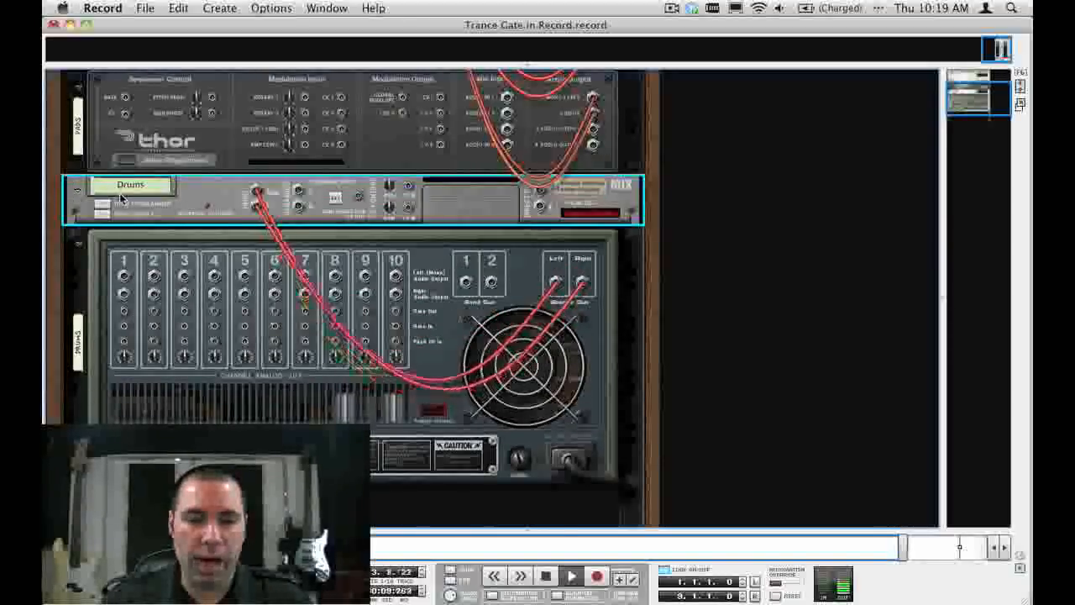
scroll(120, 195, up, 4)
click(75, 239)
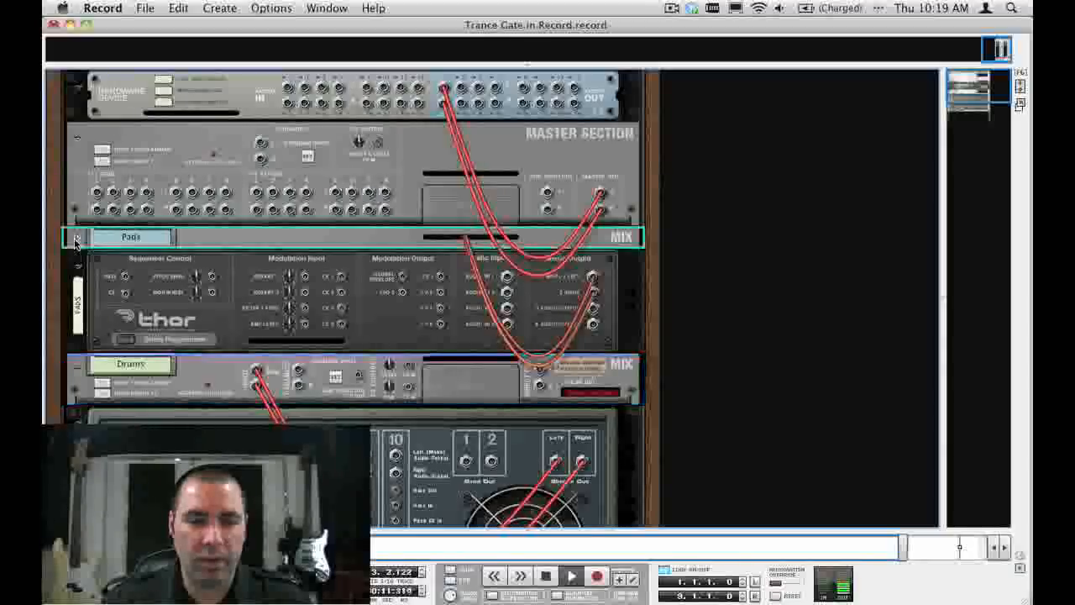
scroll(190, 235, down, 4)
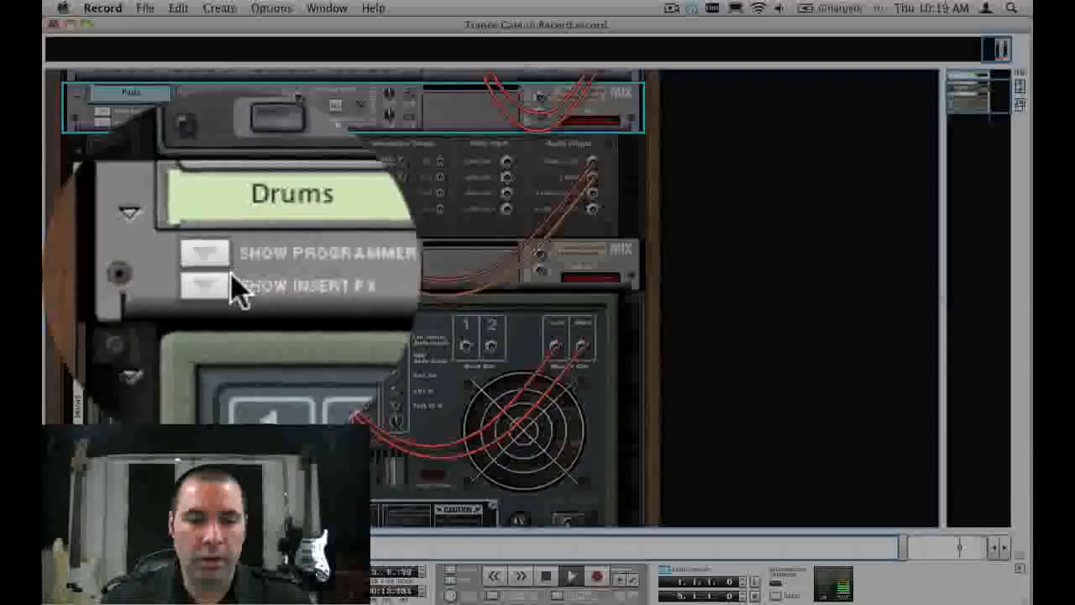
click(104, 271)
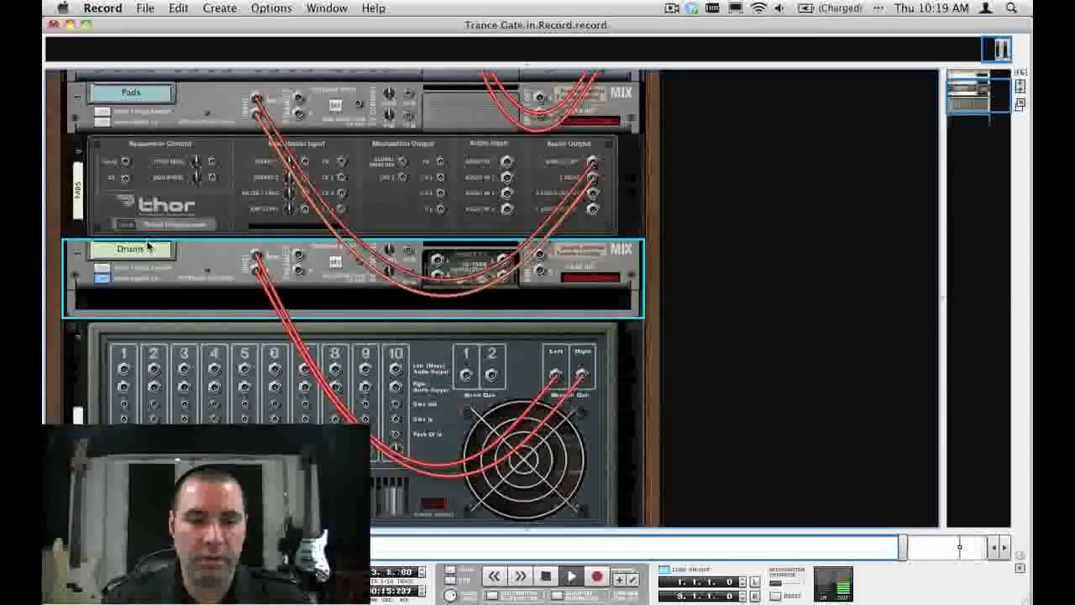
Step: Connect the Drums channel's To Insert FX outputs to the Pads channel's dynamics sidechain inputs
click(439, 262)
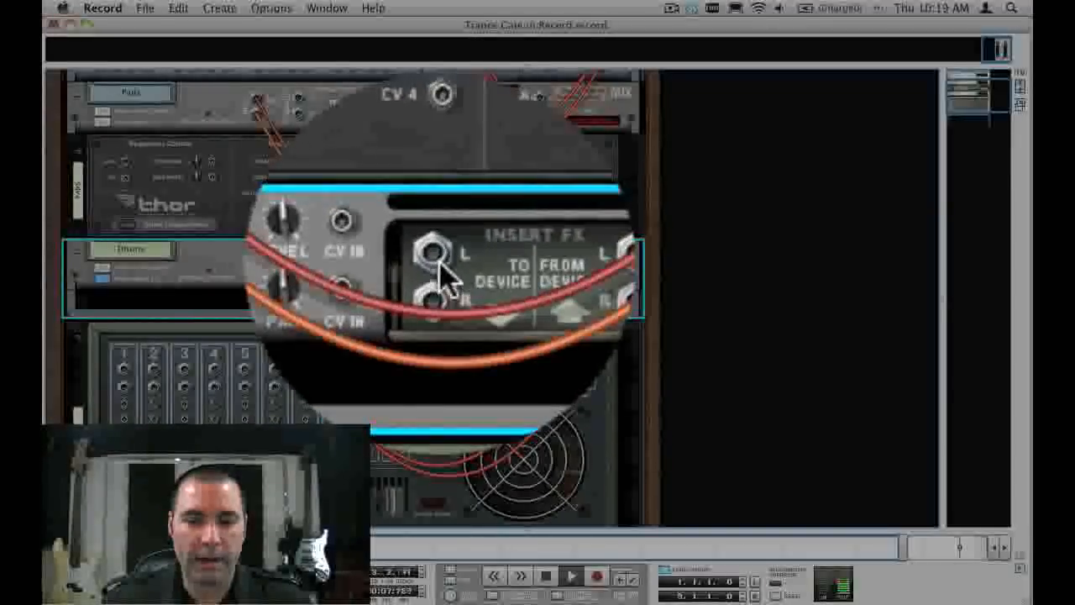
drag(440, 261, 298, 190)
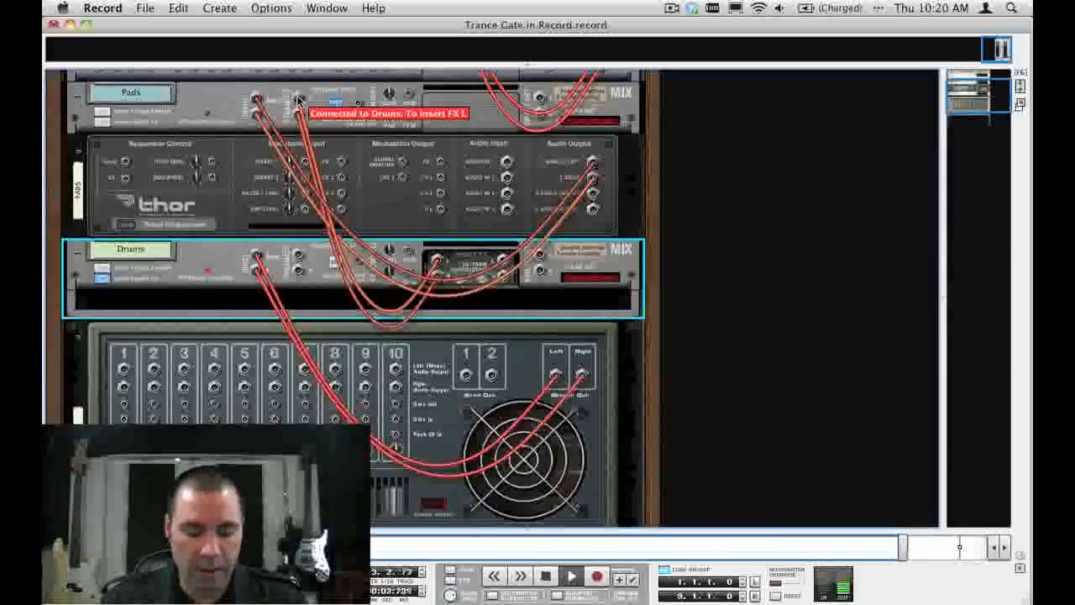
Step: Enable the gate on the Pads mixer channel, setting its range to -40 dB and release to 100 ms and adjusting its threshold
key(F5)
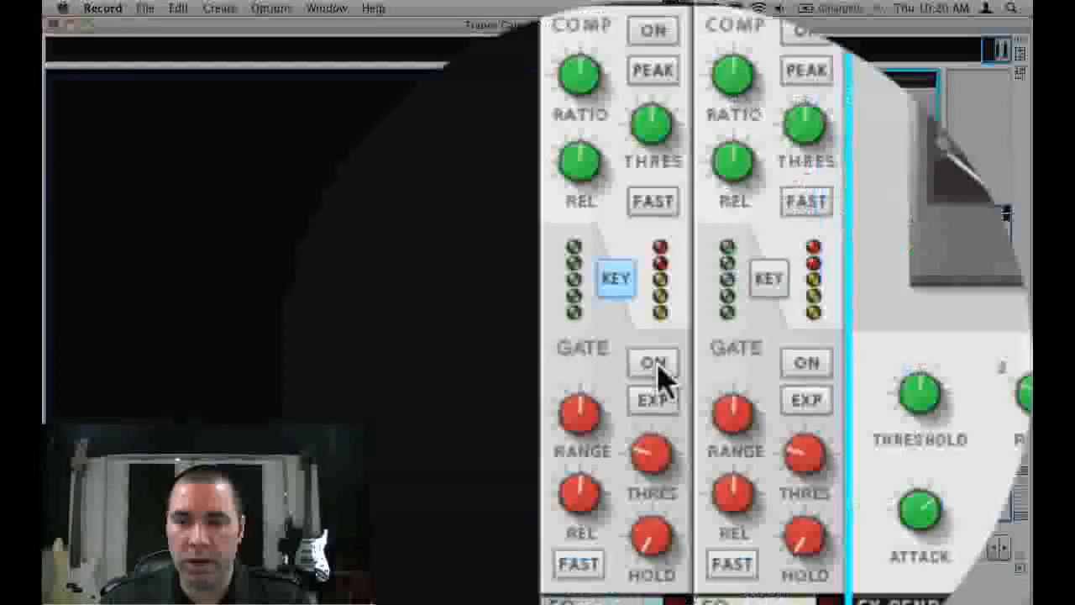
click(753, 206)
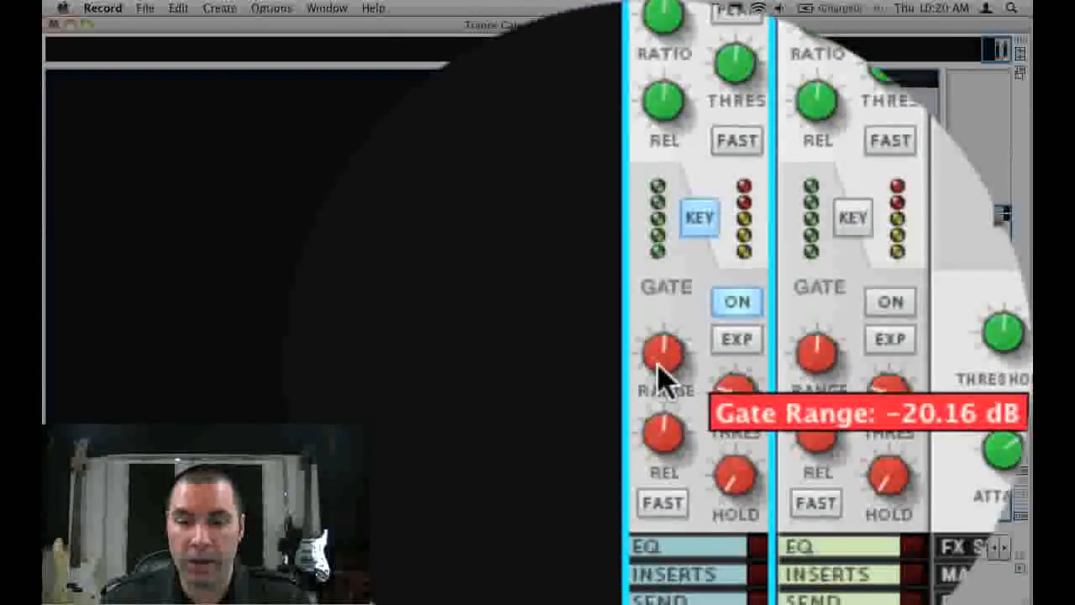
drag(661, 378, 660, 380)
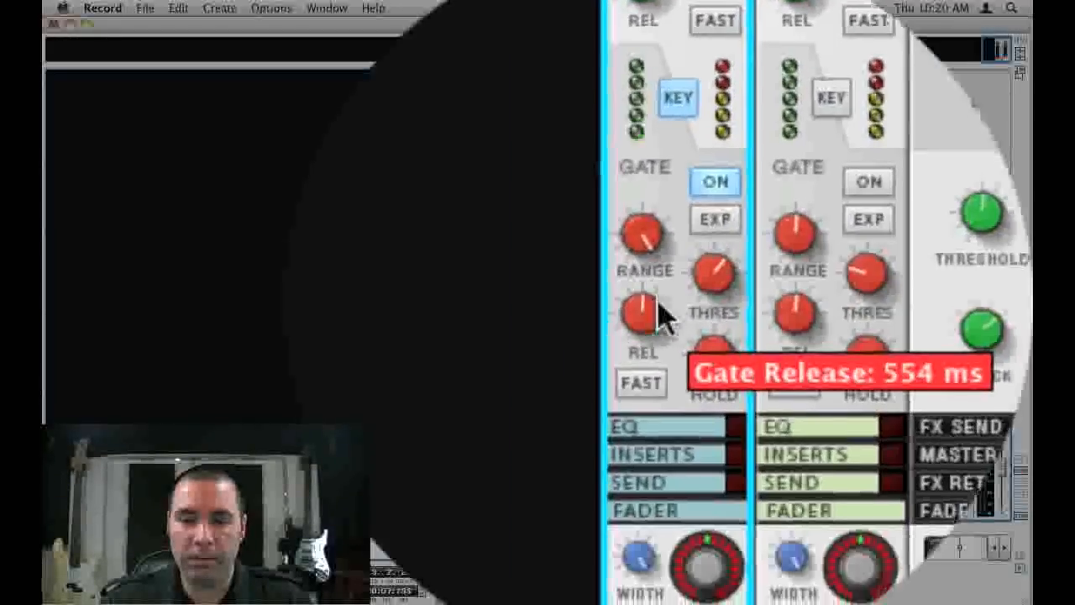
drag(661, 311, 660, 305)
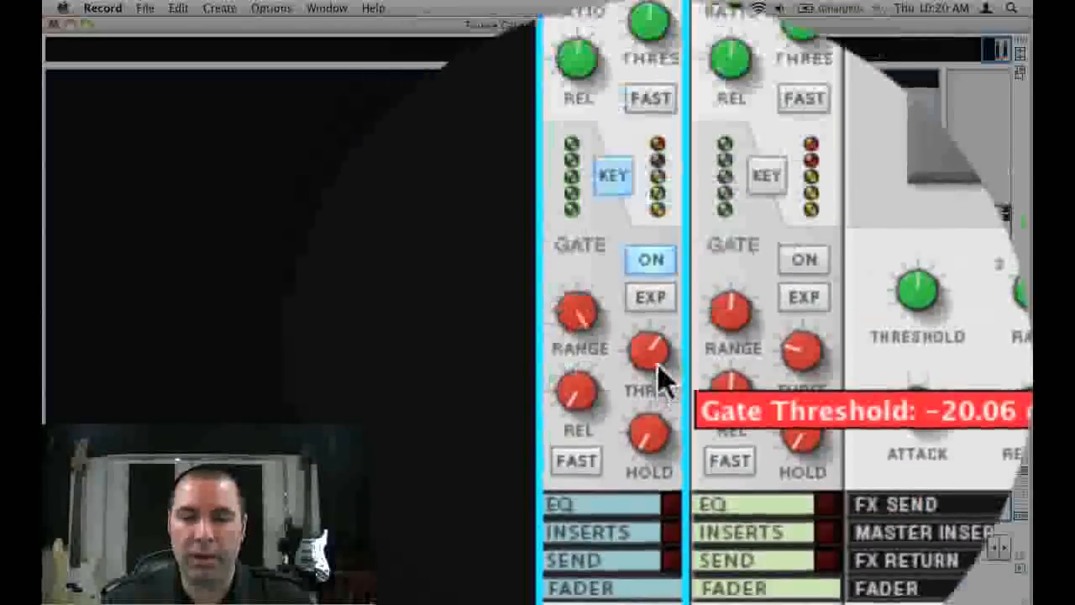
mouse_move(664, 372)
mouse_down()
mouse_move(660, 380)
mouse_move(662, 366)
mouse_up()
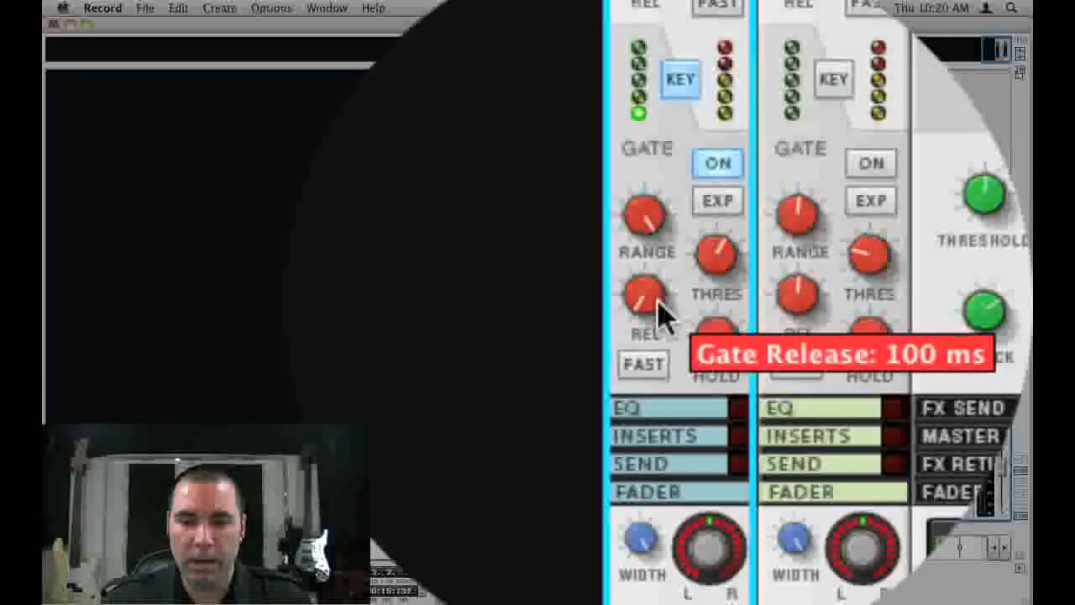
Step: Lengthen the Pads gate's release beyond 100 ms and set its range to about -19 dB
drag(658, 308, 663, 319)
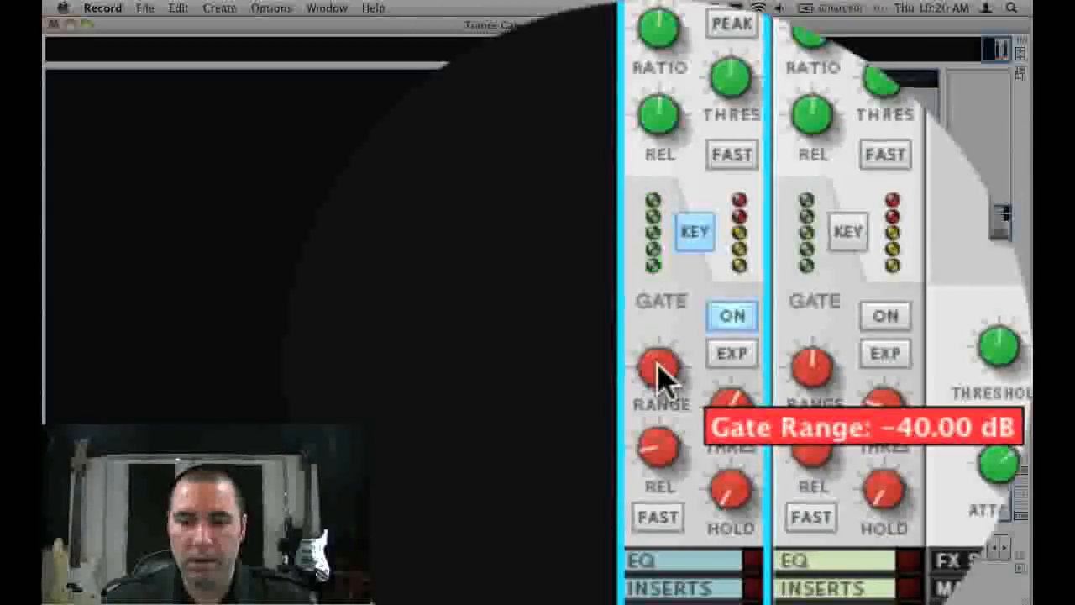
drag(657, 363, 658, 301)
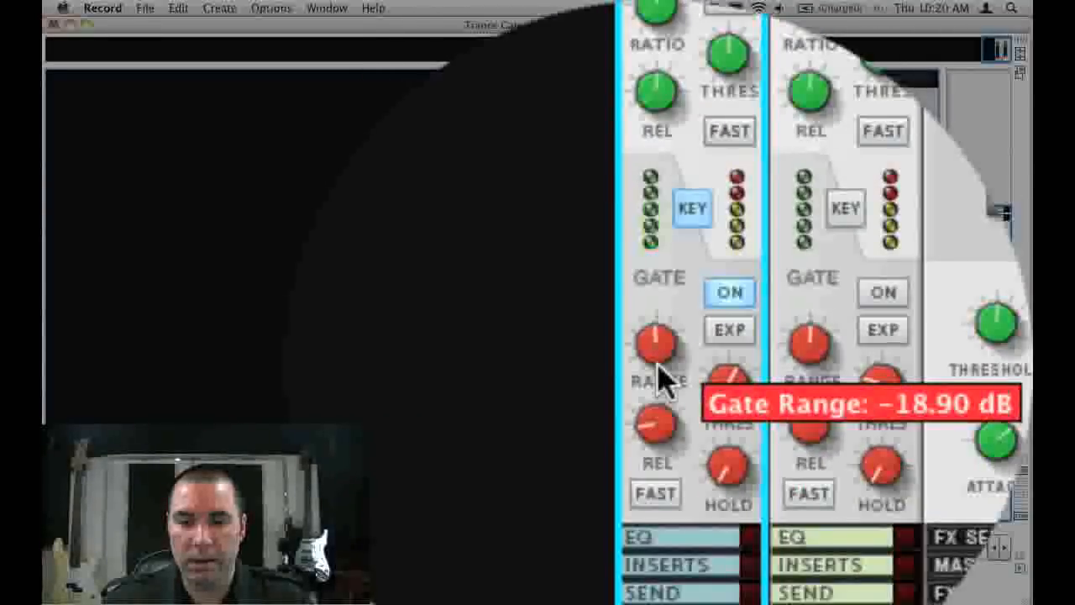
drag(657, 363, 659, 366)
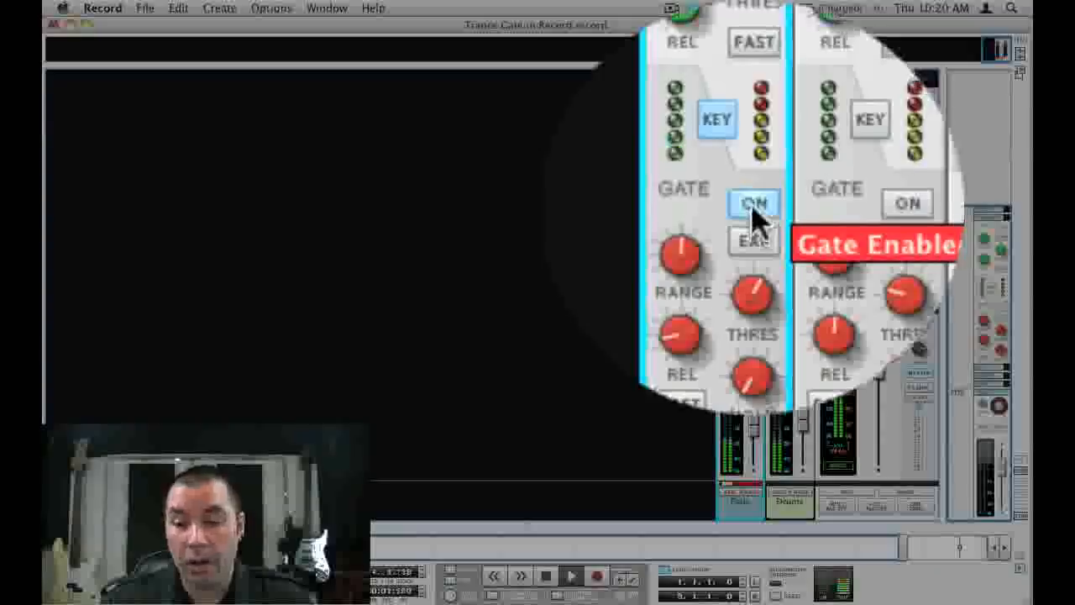
Step: Switch the Pads gate off and on again to compare the ungated and gated sound
click(752, 208)
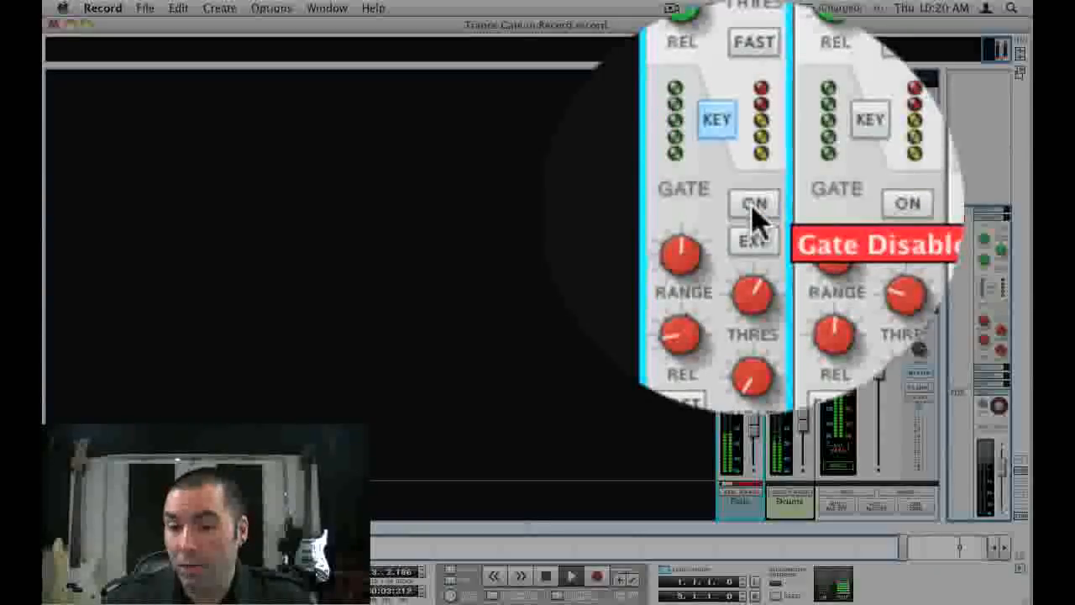
click(752, 210)
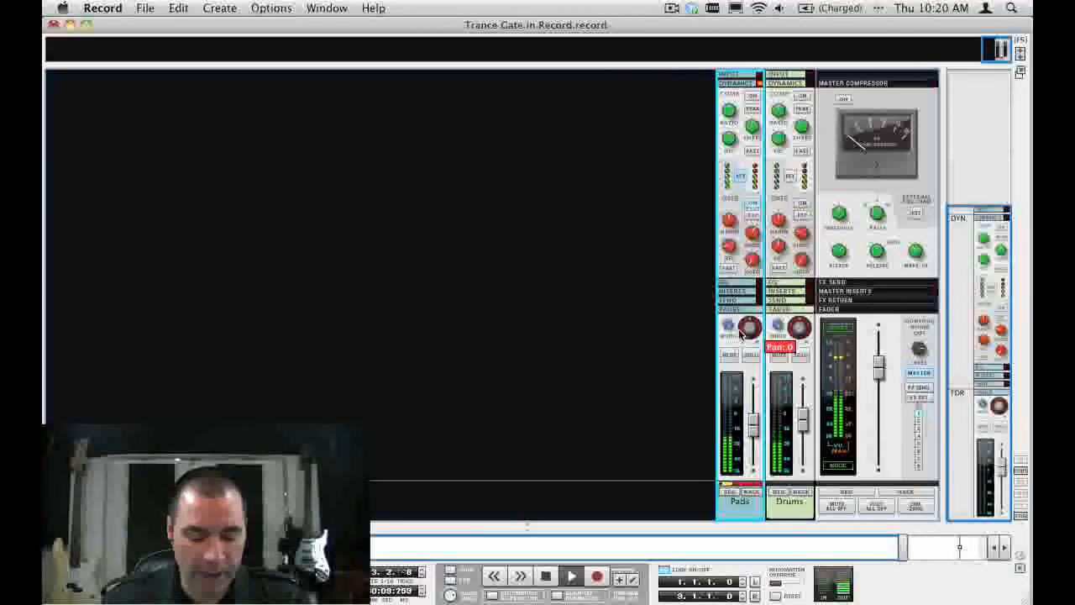
Step: Unplug the sidechain cables from the Drums insert FX and connect Redrum channel 8's outputs to the Pads sidechain inputs instead
key(F6)
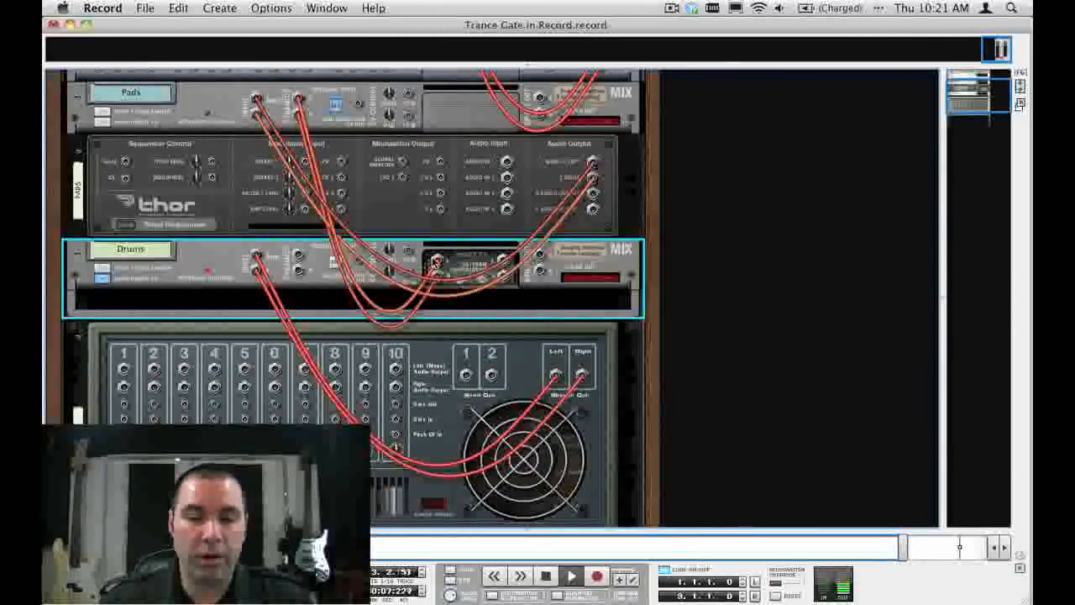
drag(436, 257, 420, 294)
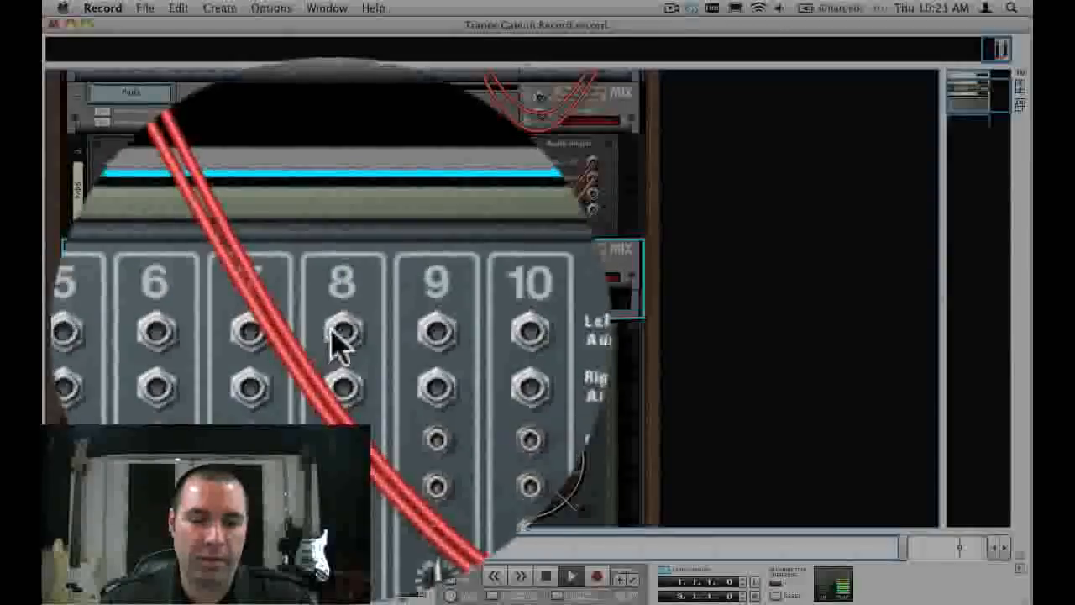
drag(334, 368, 314, 198)
drag(329, 289, 326, 284)
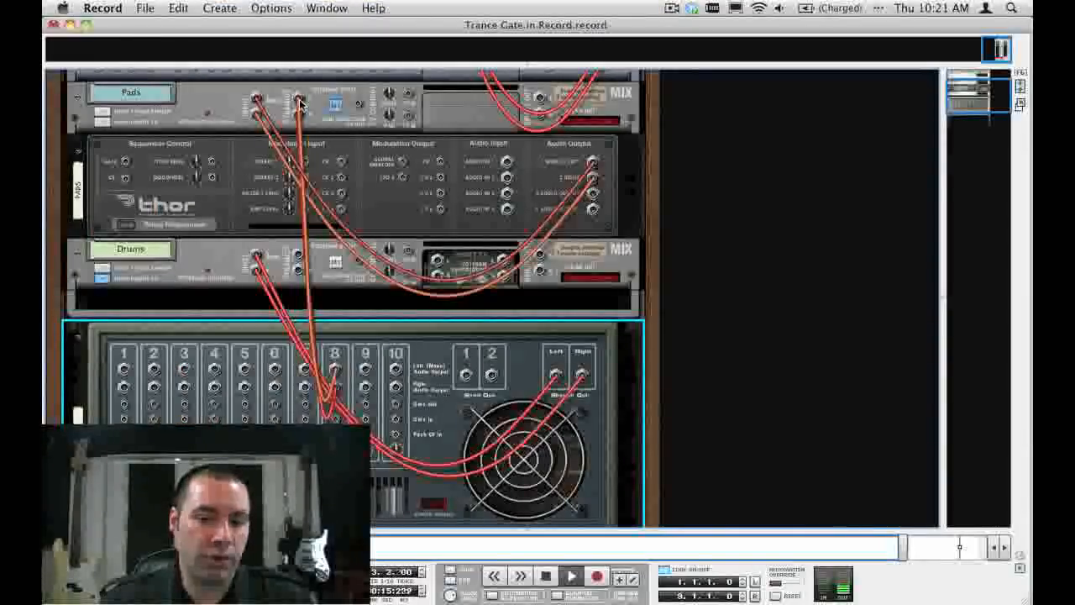
mouse_move(300, 102)
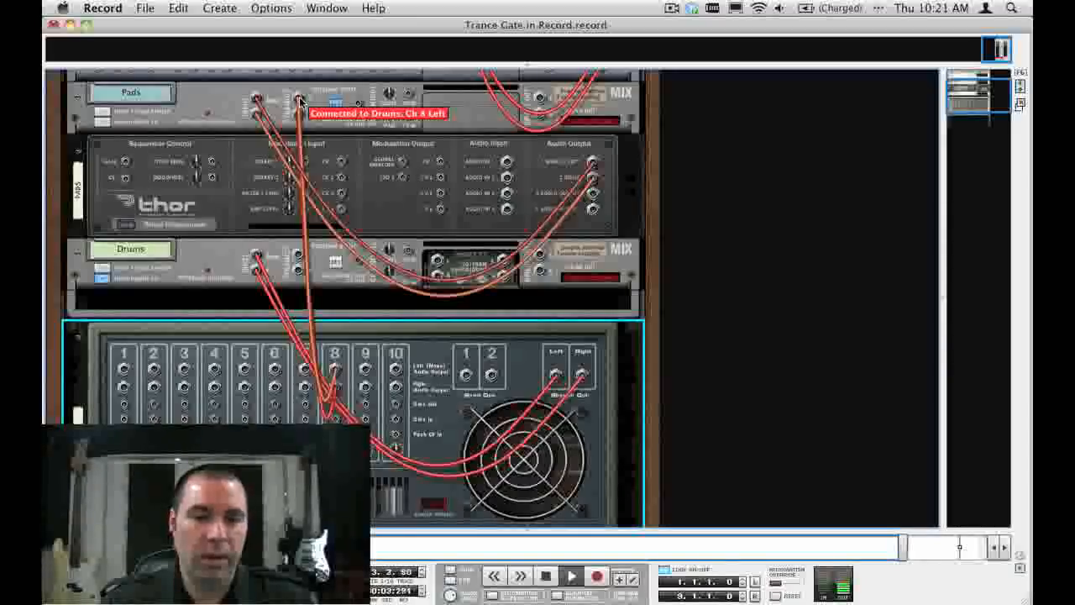
Step: Turn the rack to its front and check the Pads channel's gate in the mixer
key(Tab)
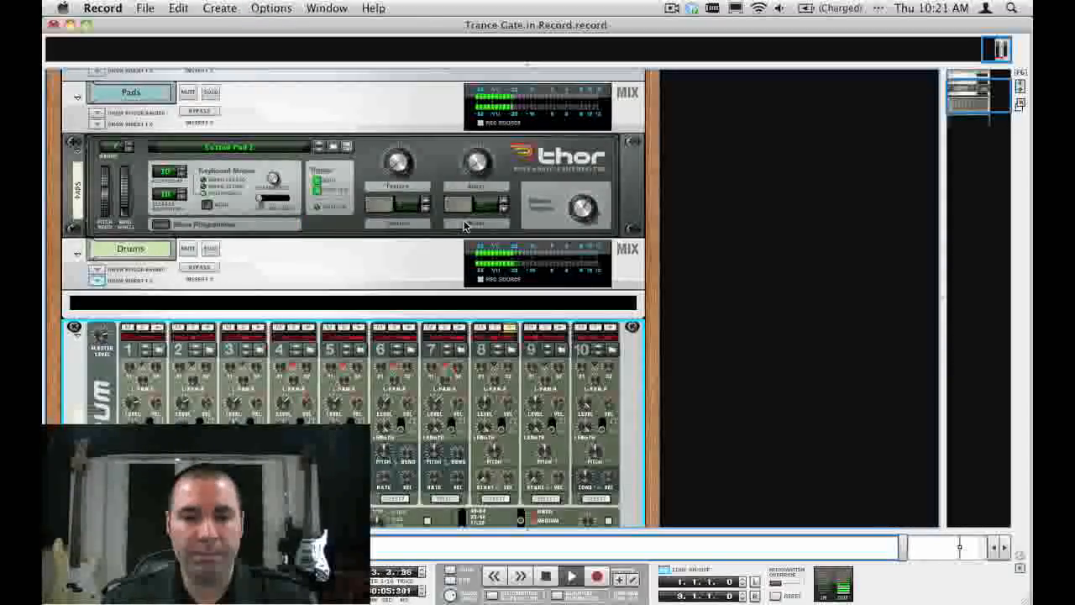
key(F5)
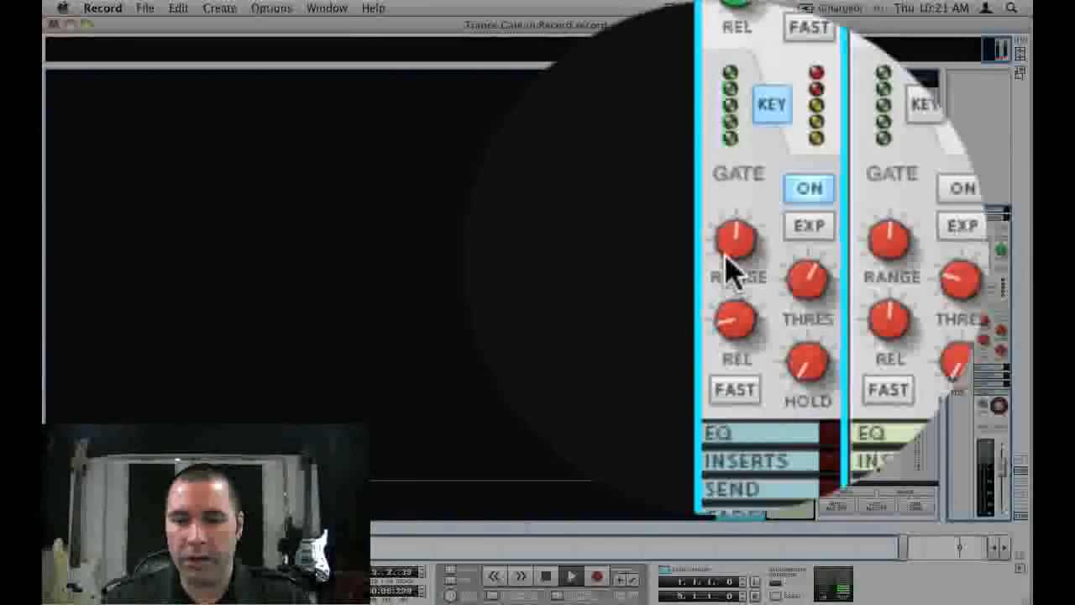
mouse_move(729, 262)
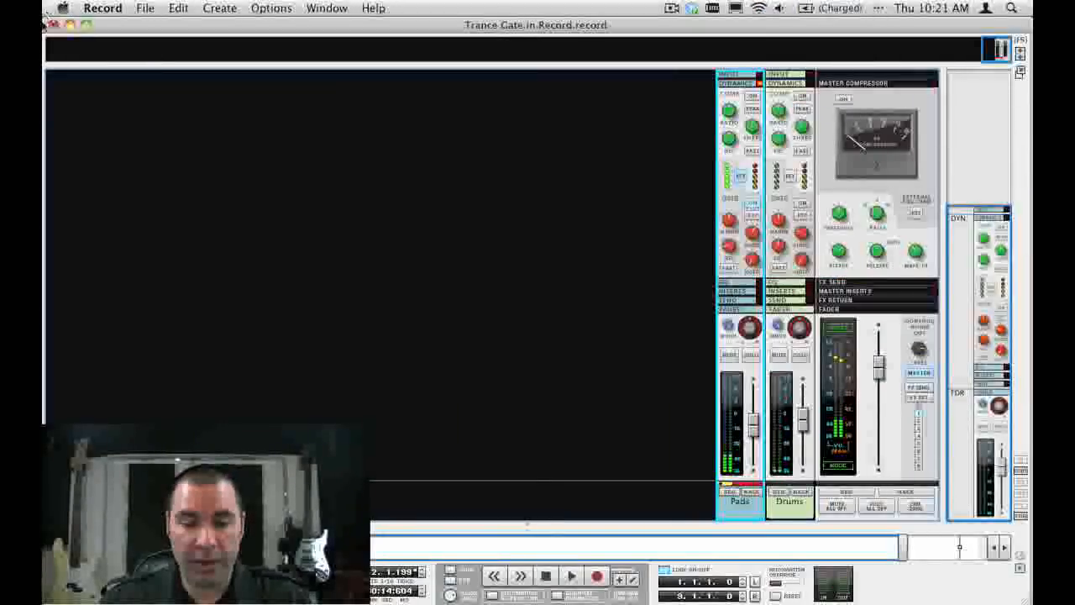
Step: Close the Trance Gate in Record document without saving its changes
click(53, 26)
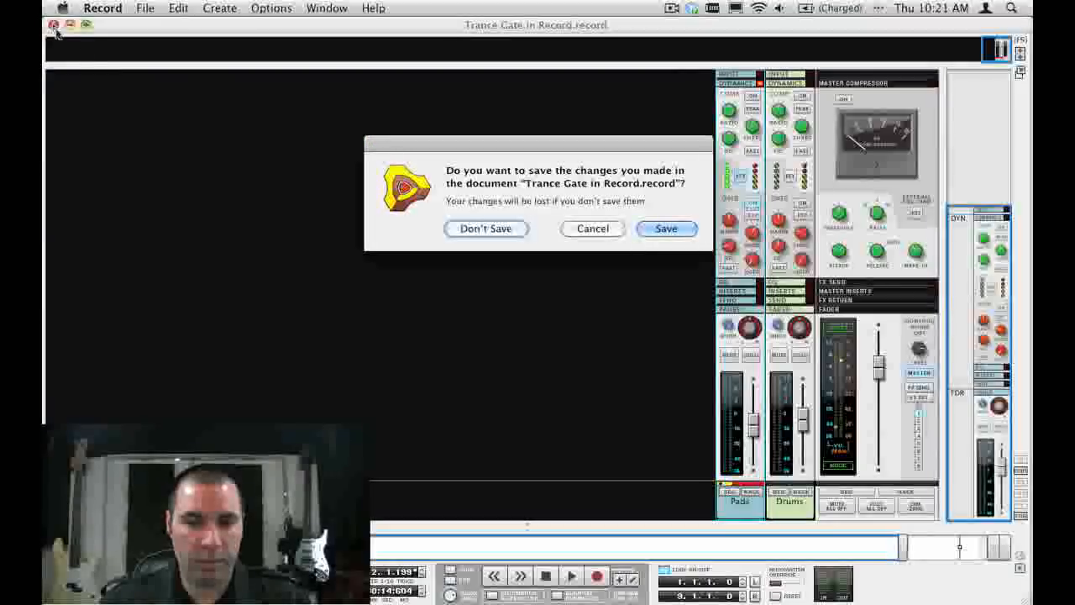
click(491, 229)
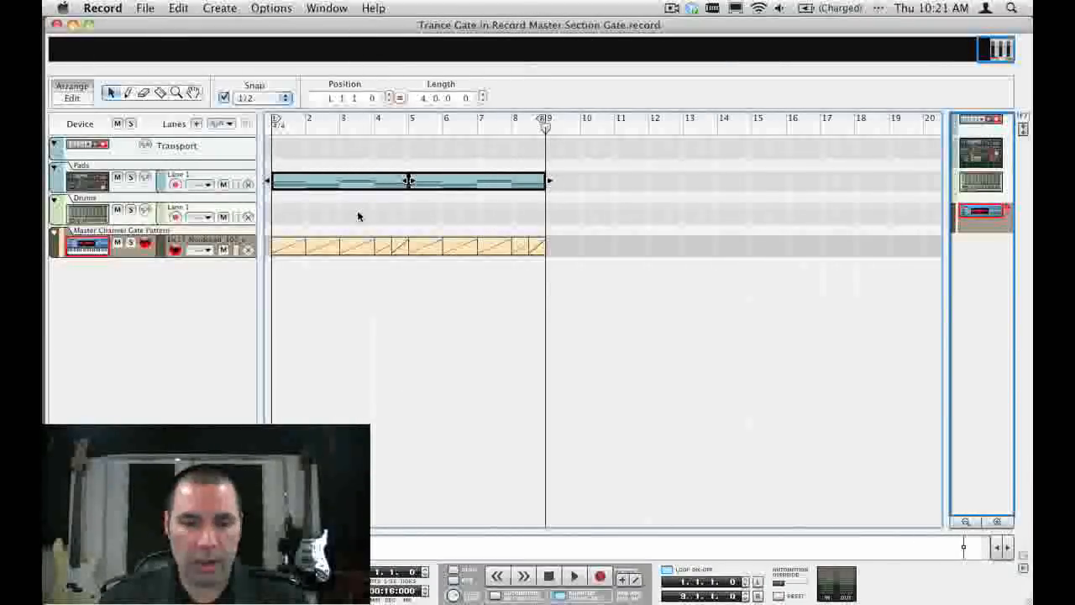
Step: Examine the loop player beside the master section in the rack and its Master Channel Gate Pattern track in the sequencer
key(F6)
scroll(369, 218, down, 4)
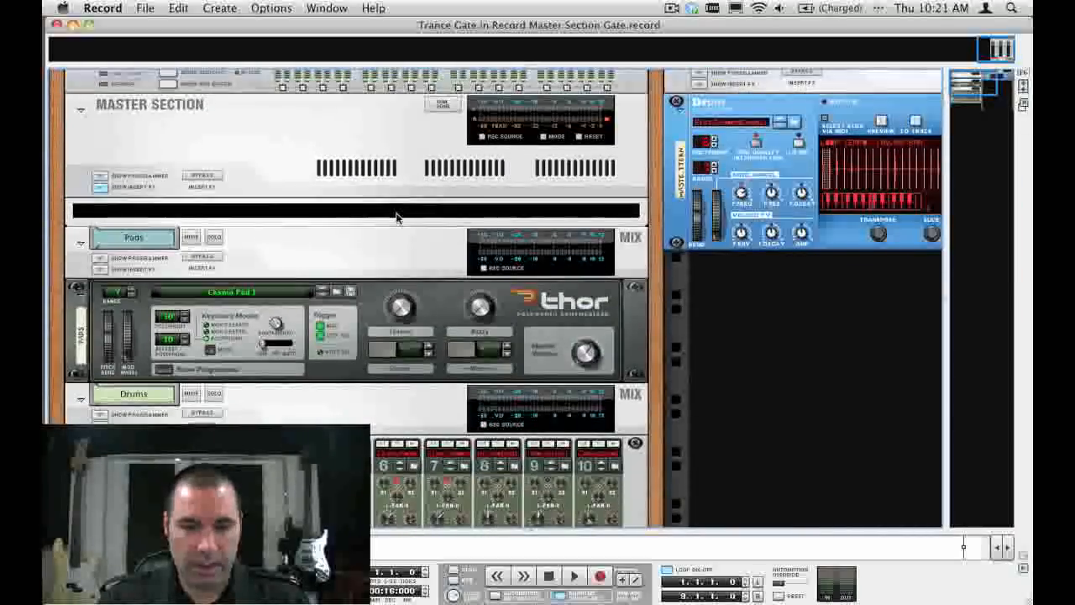
scroll(398, 219, up, 3)
scroll(399, 220, right, 5)
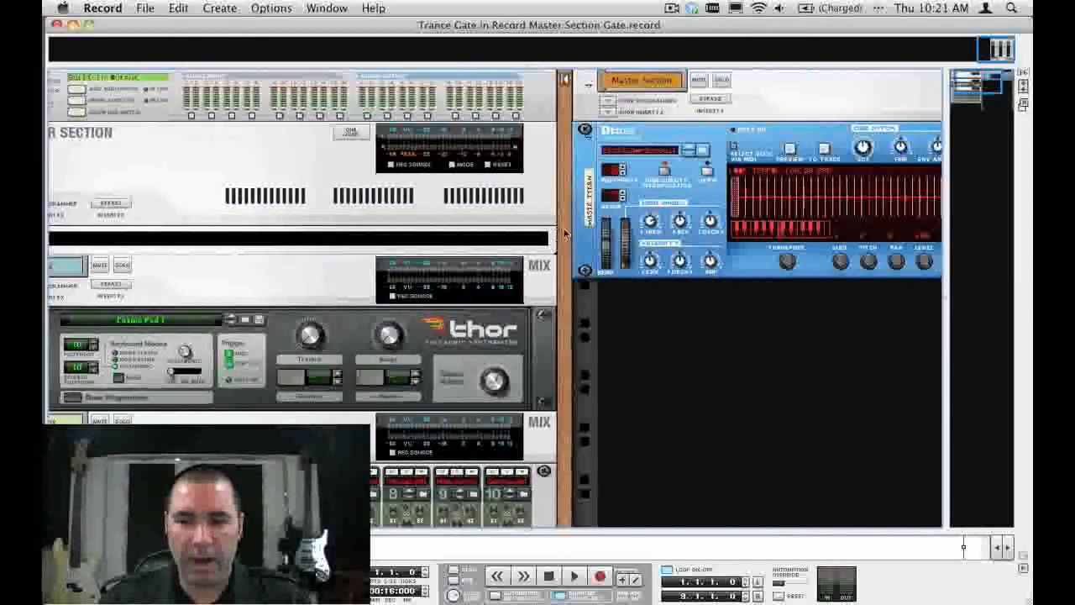
scroll(493, 182, right, 2)
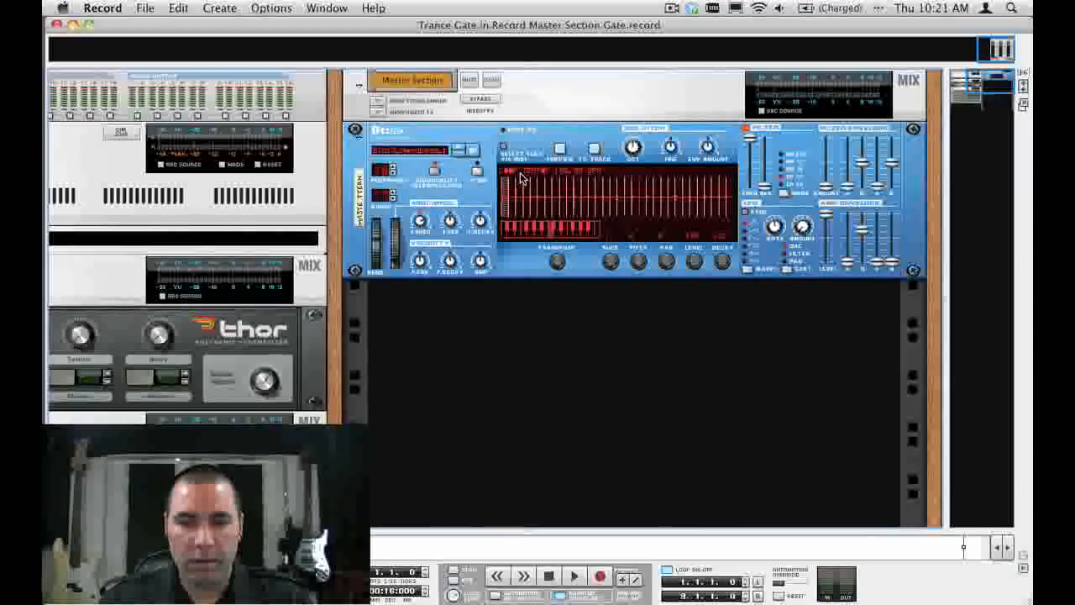
scroll(523, 177, left, 4)
scroll(522, 179, right, 4)
scroll(520, 177, left, 4)
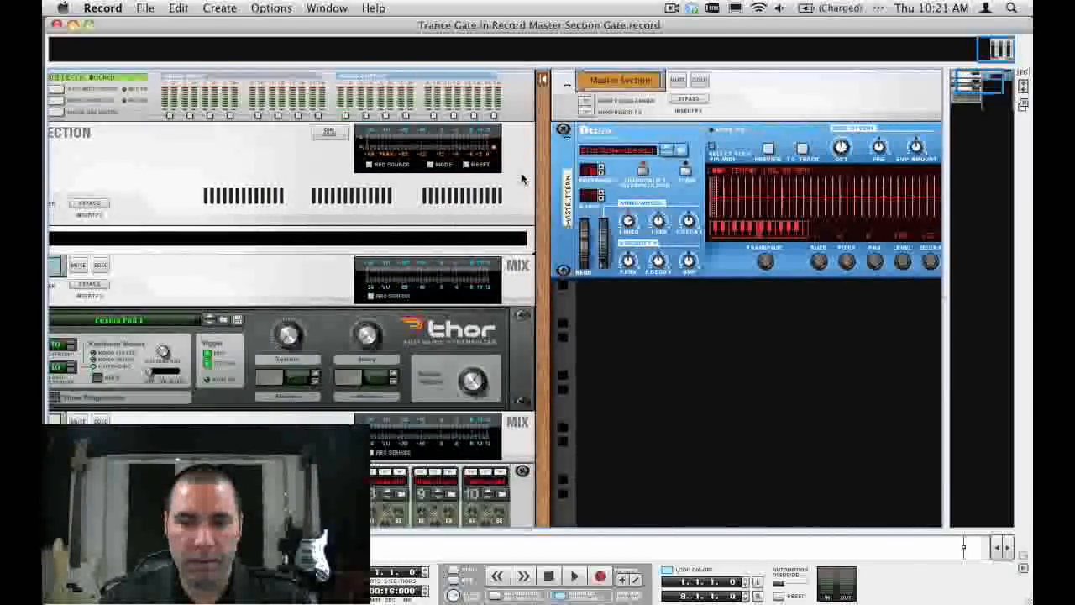
key(F7)
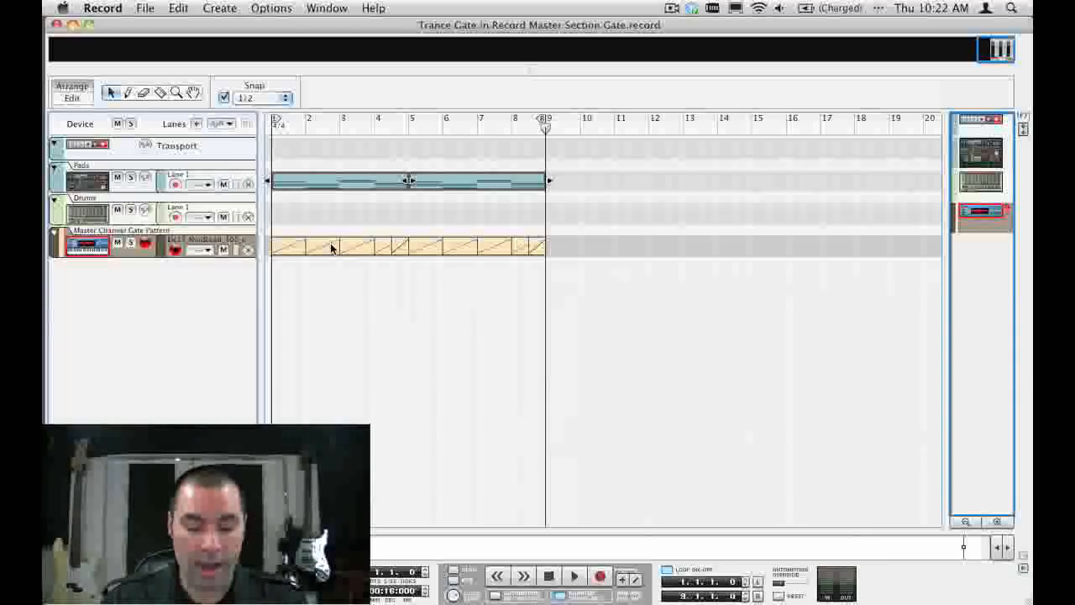
key(F6)
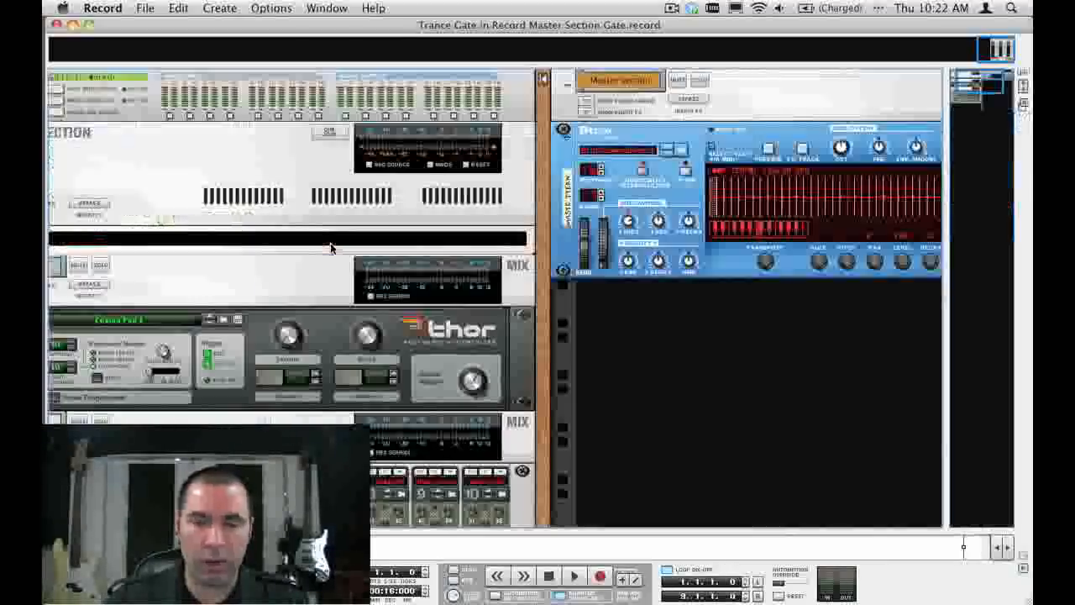
Step: Turn the rack around and trace the Master Section's insert FX cables to and from the Master Section mix channel
scroll(372, 210, left, 3)
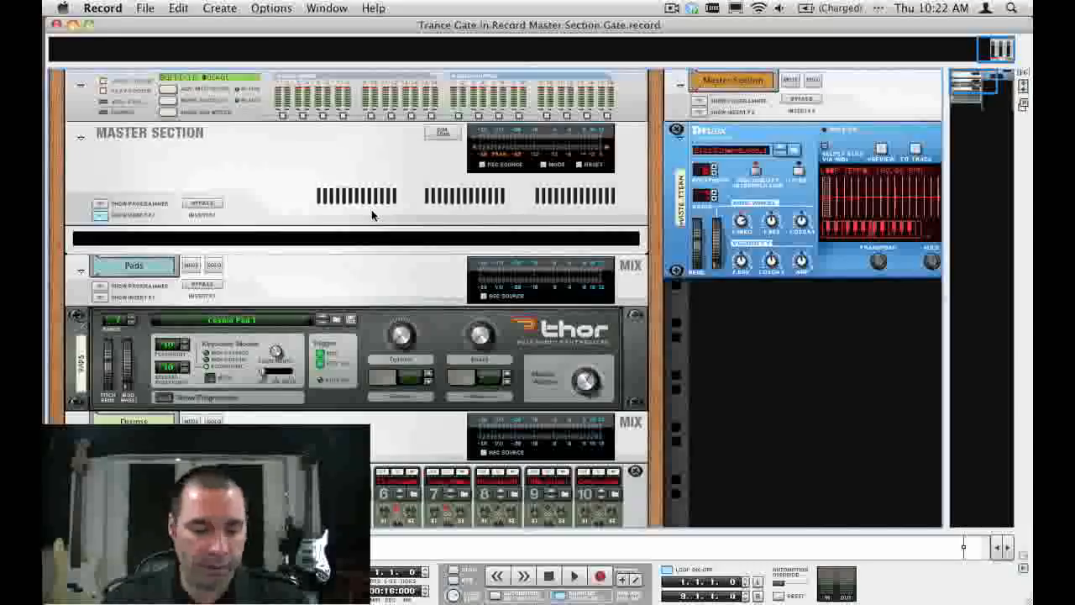
key(Tab)
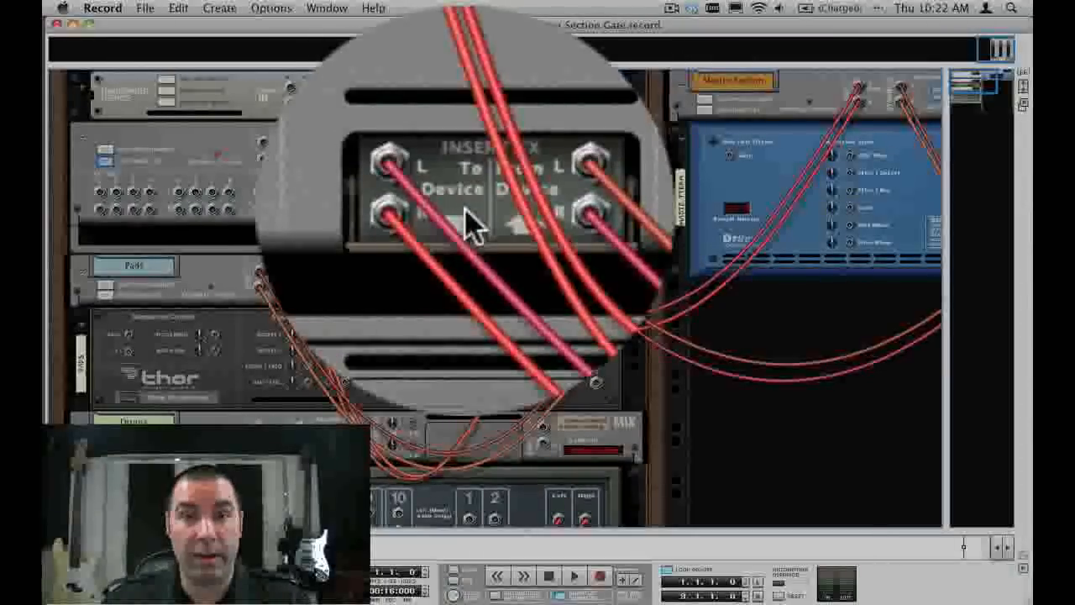
mouse_move(441, 200)
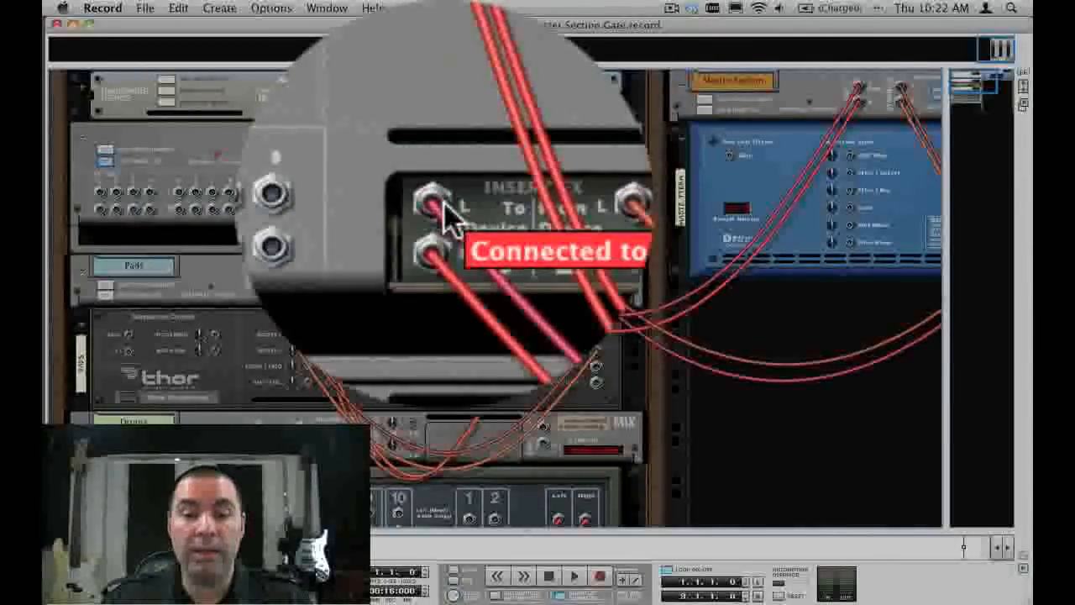
scroll(509, 213, right, 5)
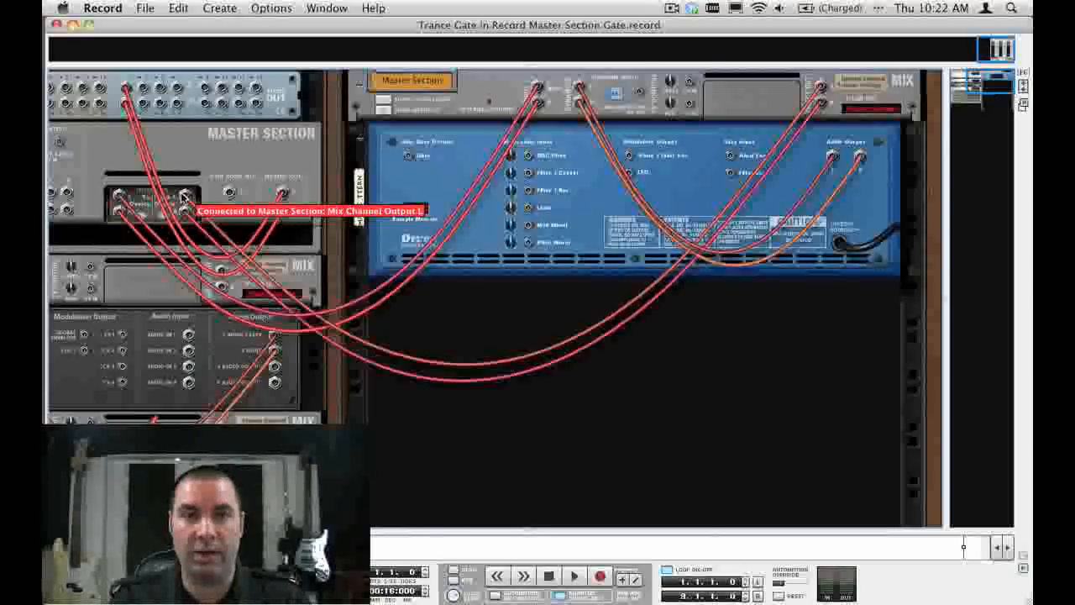
Step: Play the song from the start with the mixer shown and look over the Master Section channel strip
key(Tab)
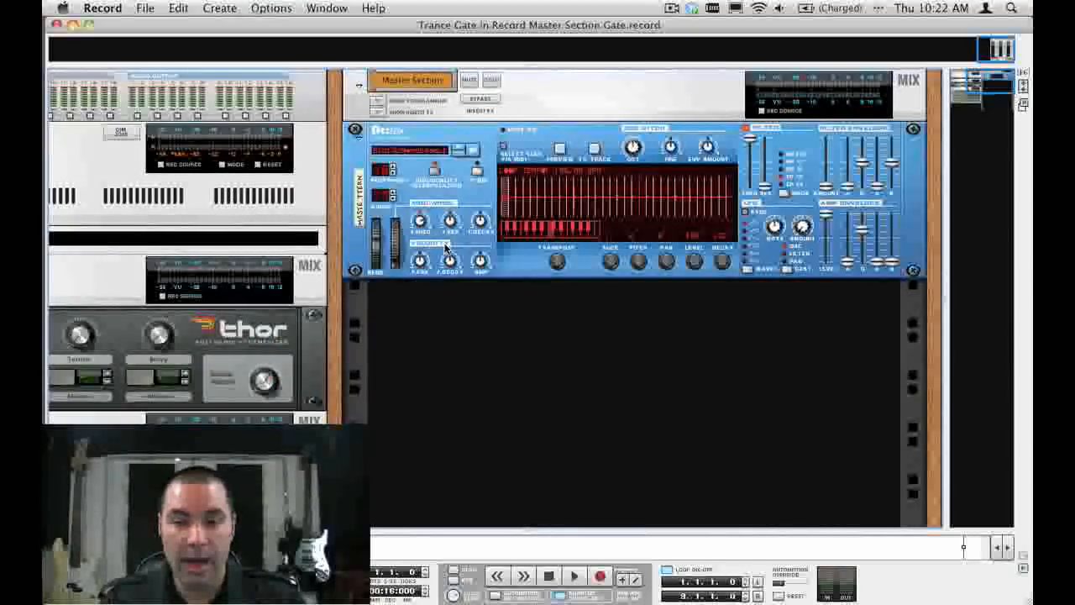
key(F5)
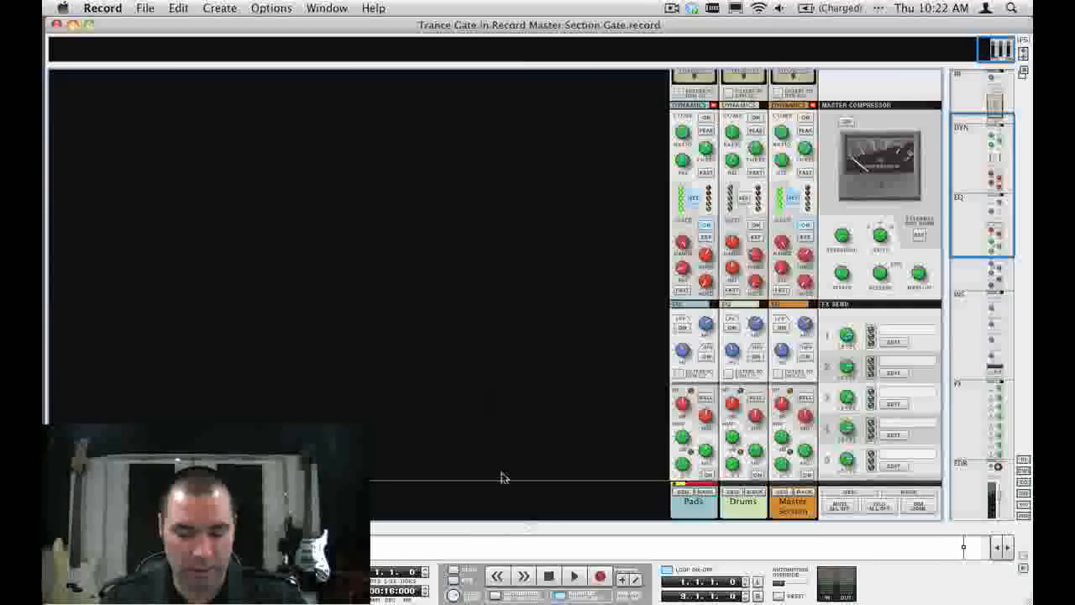
click(576, 574)
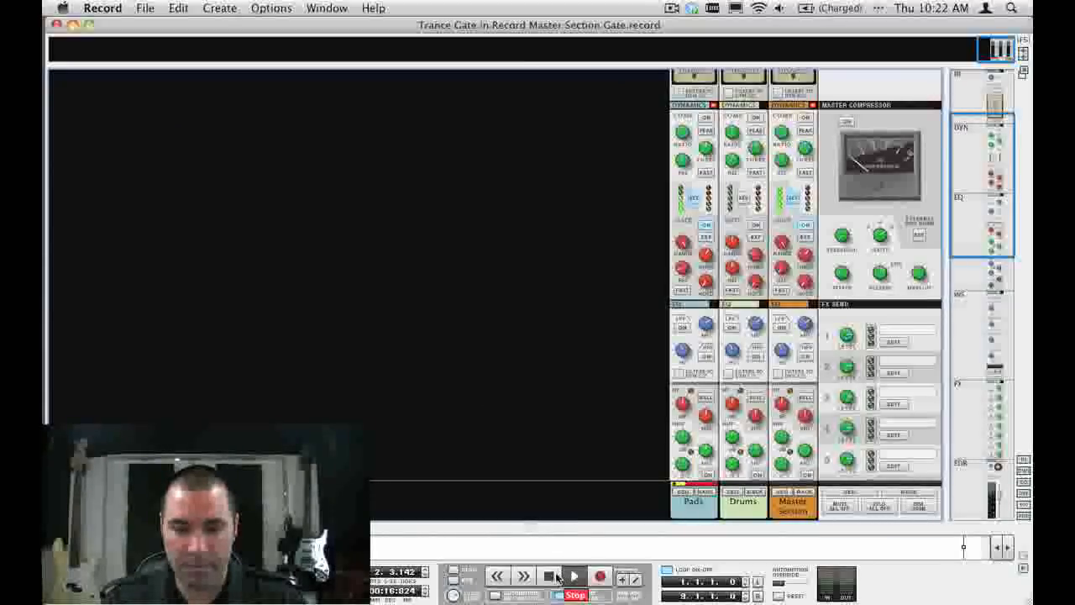
click(498, 576)
click(499, 576)
click(576, 577)
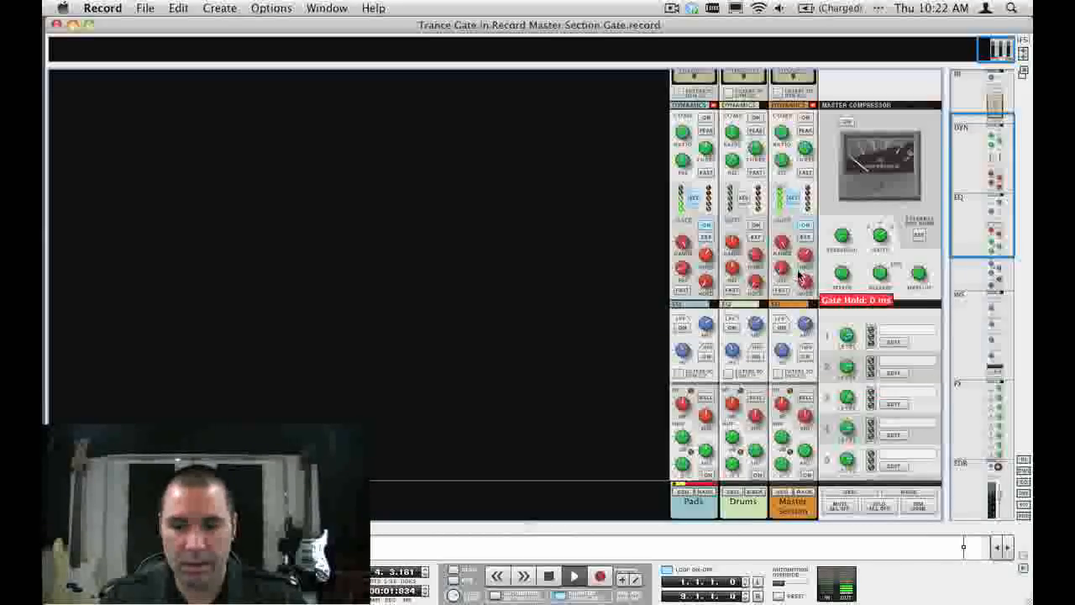
scroll(798, 159, down, 10)
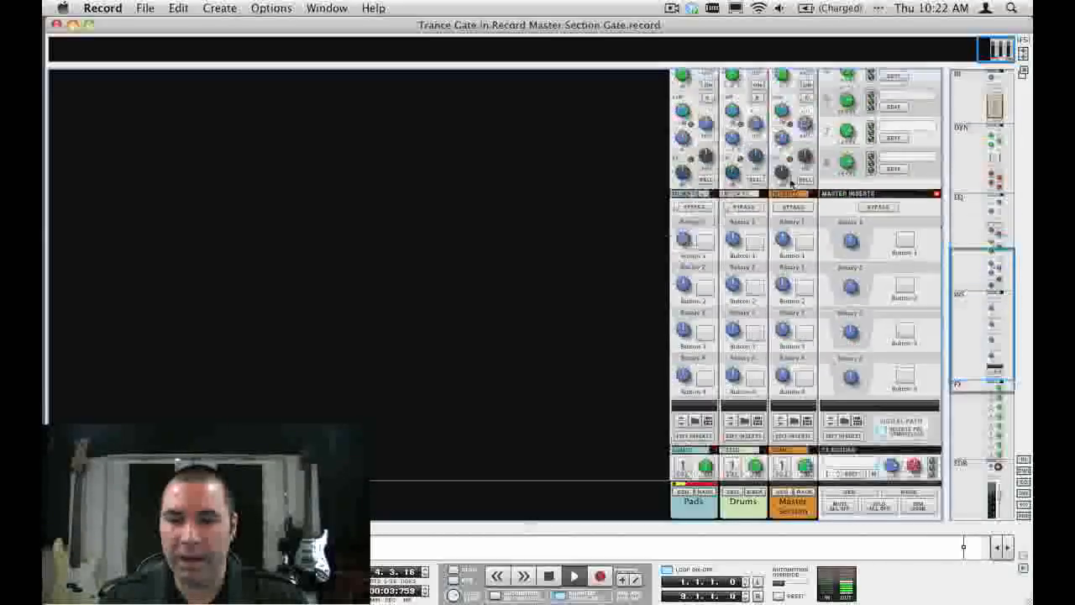
drag(802, 406, 802, 424)
scroll(803, 424, up, 8)
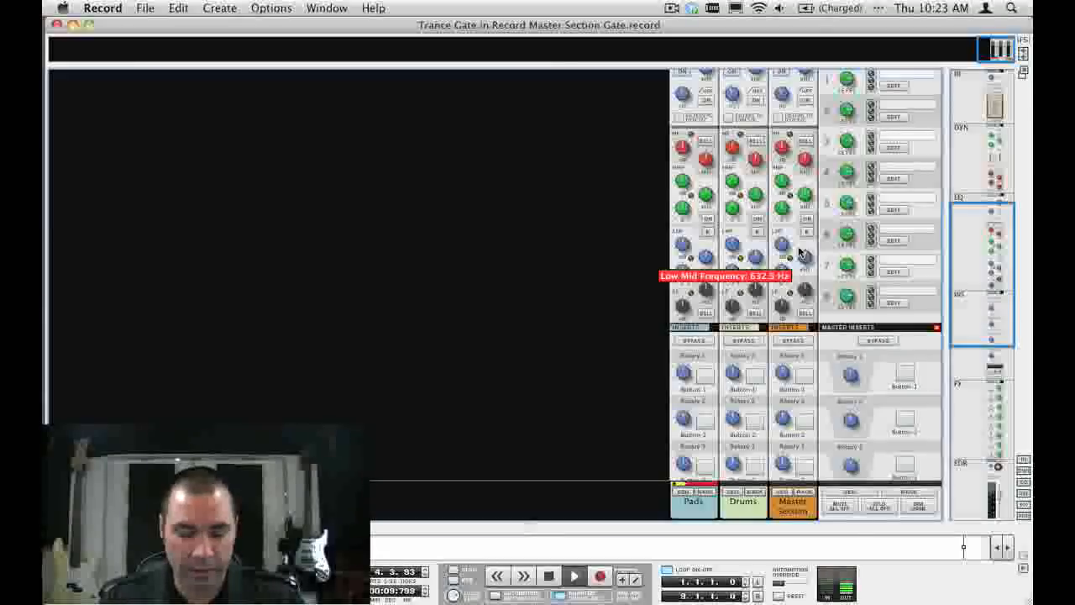
Step: Check the loop player's cables into the Master Section channel's sidechain inputs behind the rack, and show the sequencer below the rack front
key(F6)
key(Tab)
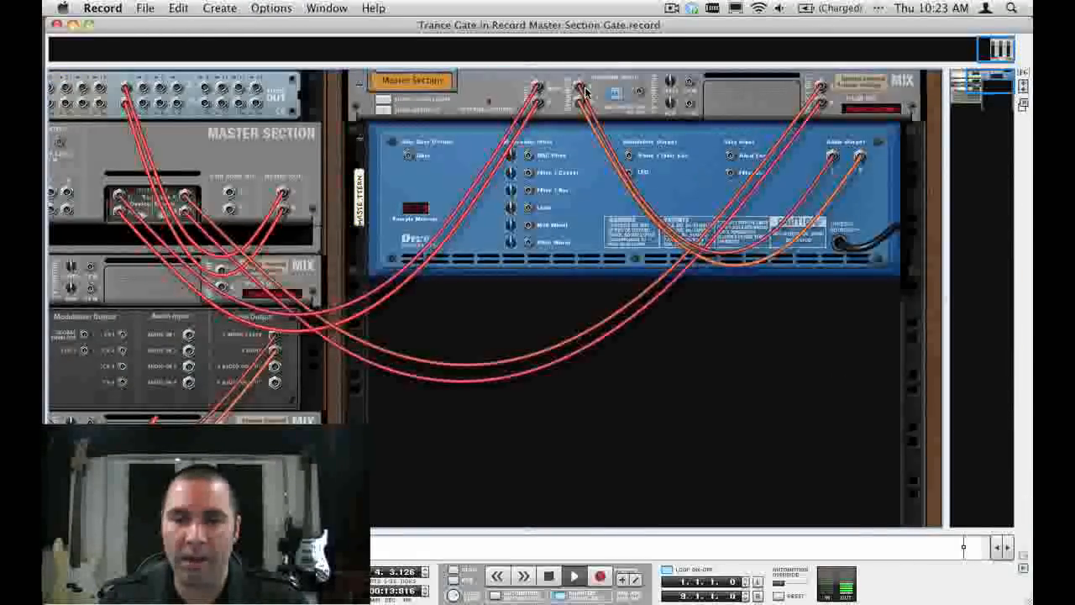
mouse_move(586, 92)
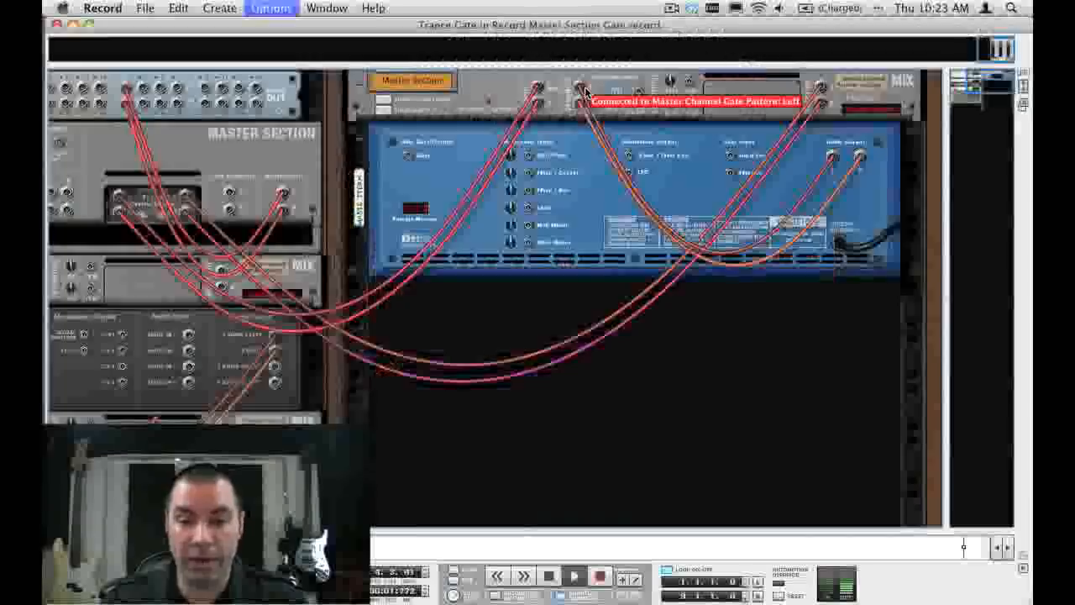
key(Tab)
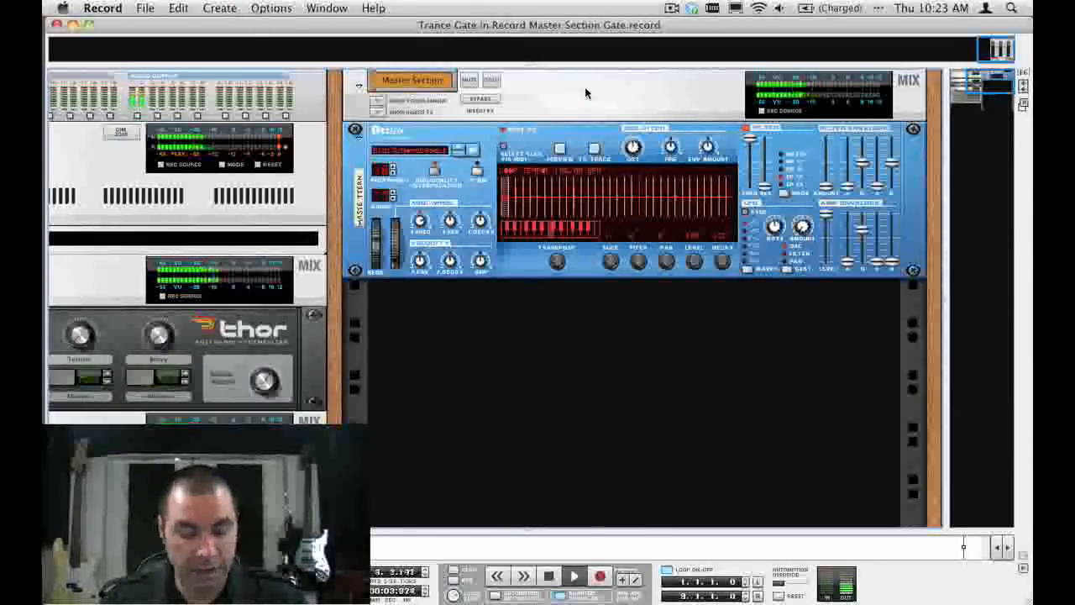
key(F6+F7)
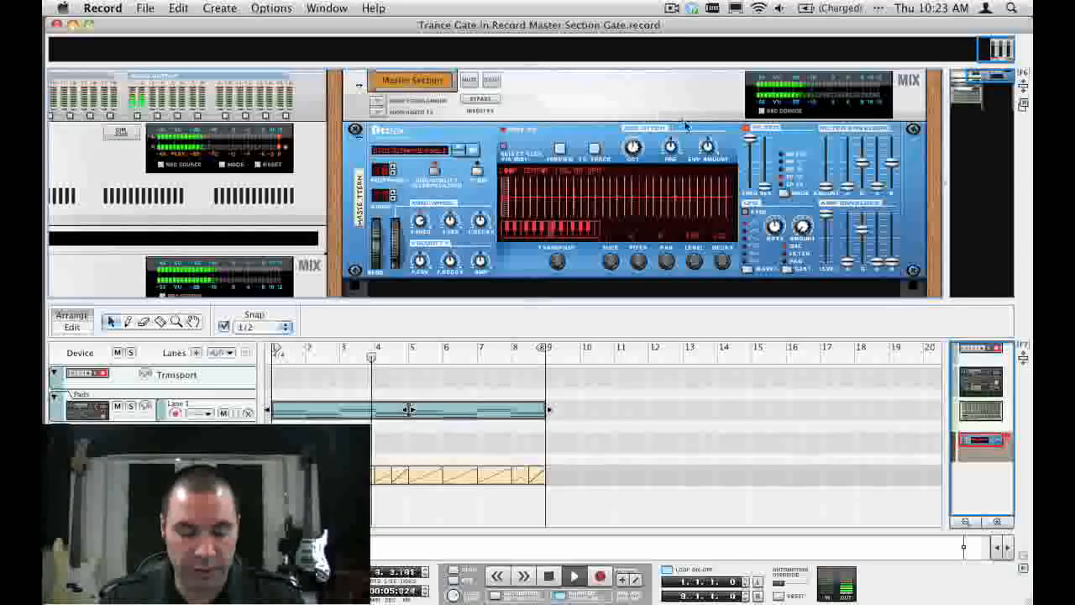
Step: Switch the Master Section channel's gate off and back on in the mixer during playback to compare the sound
key(F5)
scroll(838, 211, up, 10)
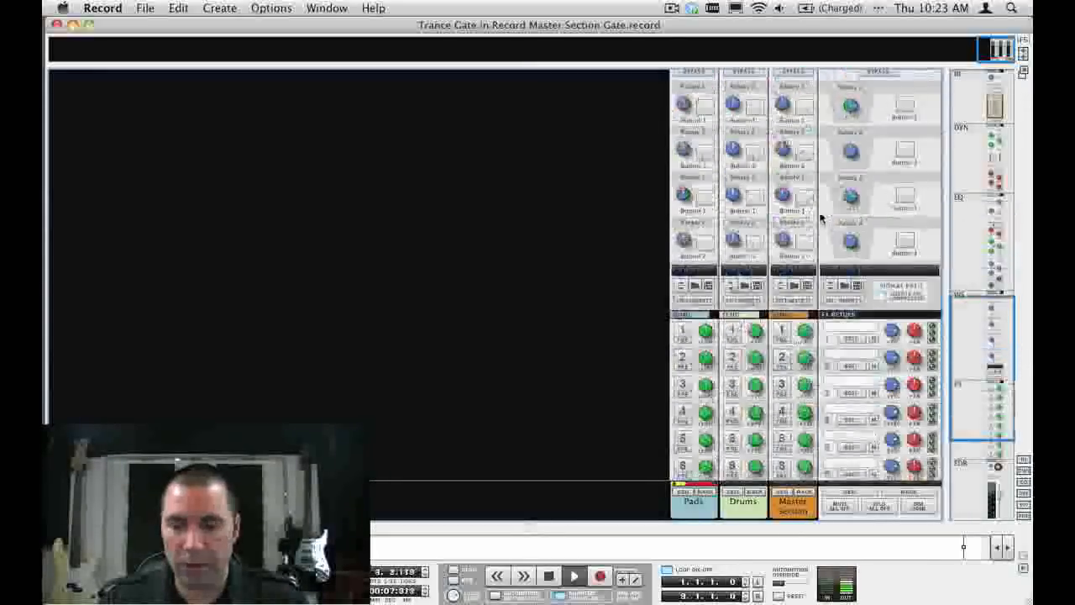
click(804, 280)
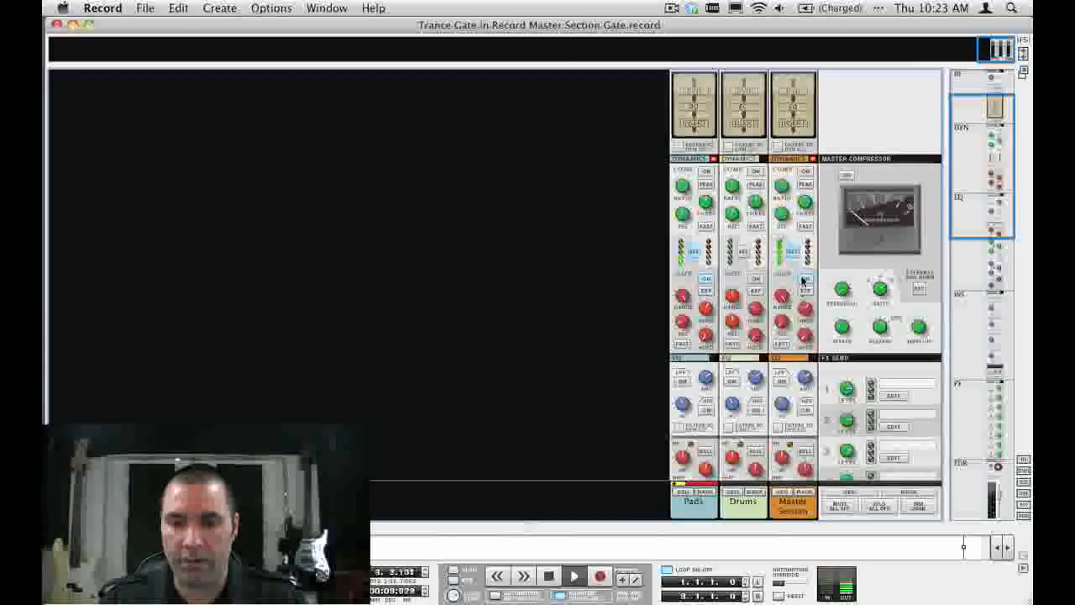
click(750, 285)
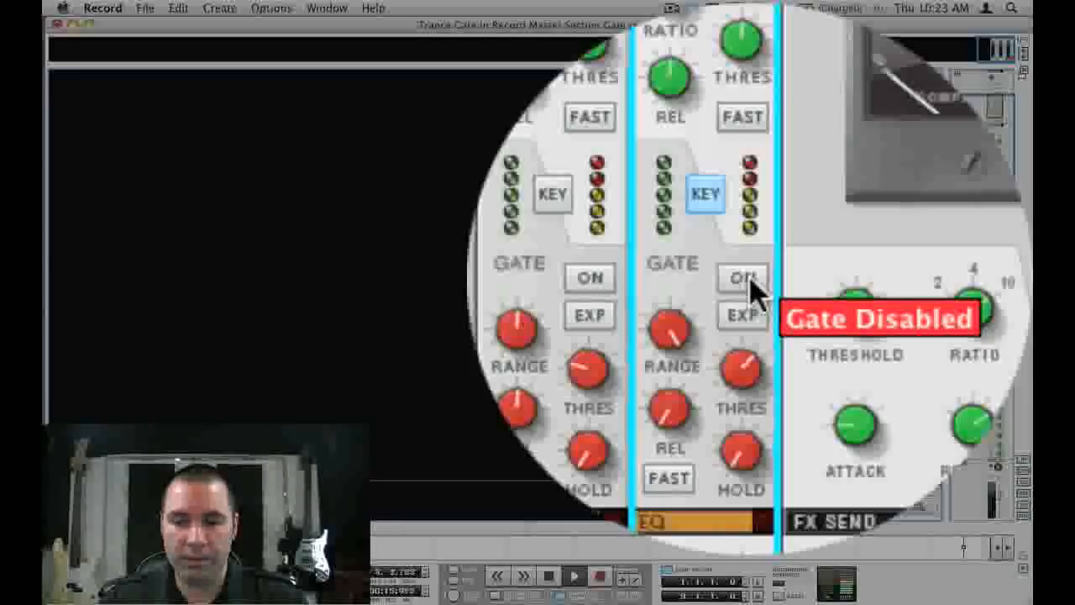
click(750, 286)
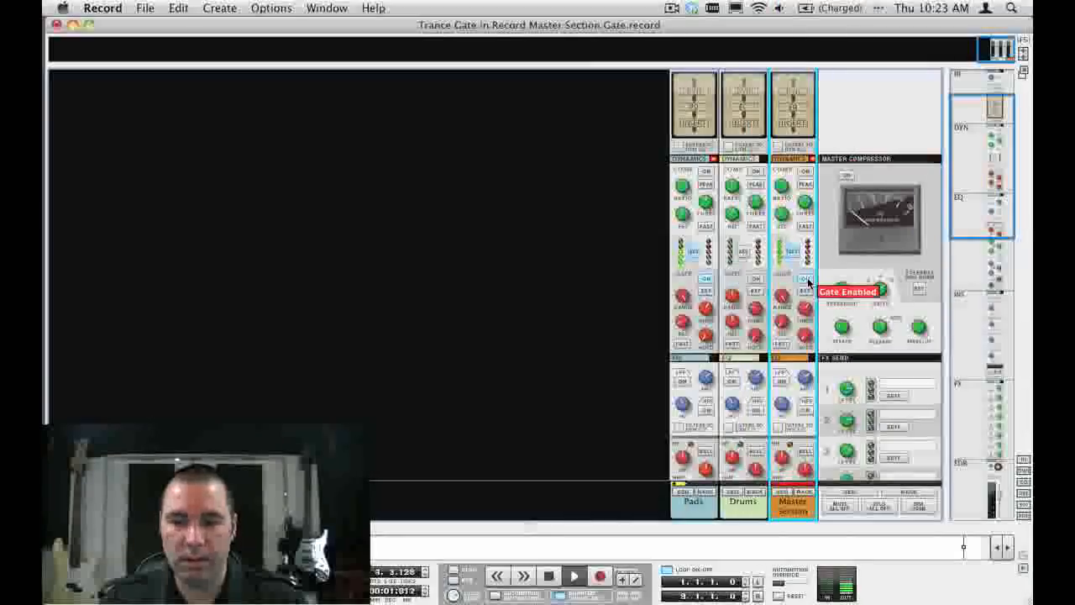